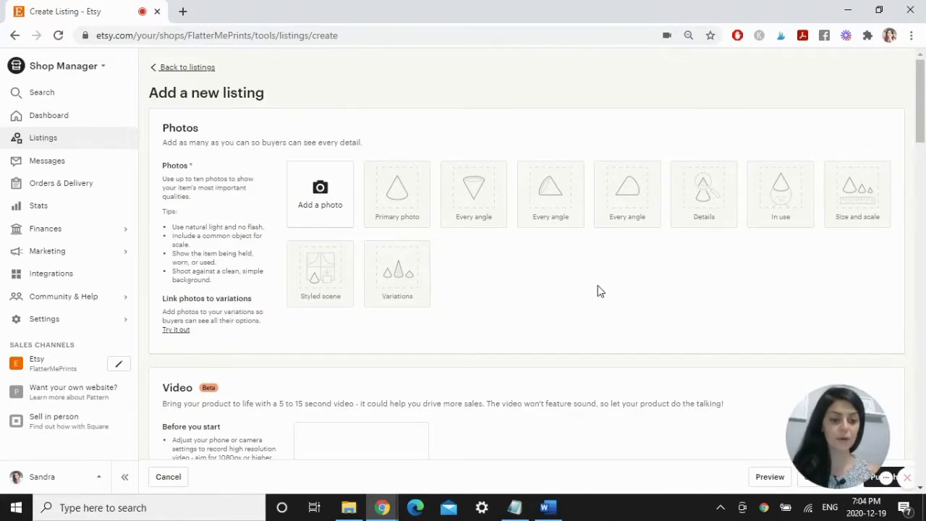
Step: Upload the Nursery Printable Wall Art - 1 and Nursery Printable Wall Art - 2 photos to the listing and view the primary one enlarged
left_click(321, 201)
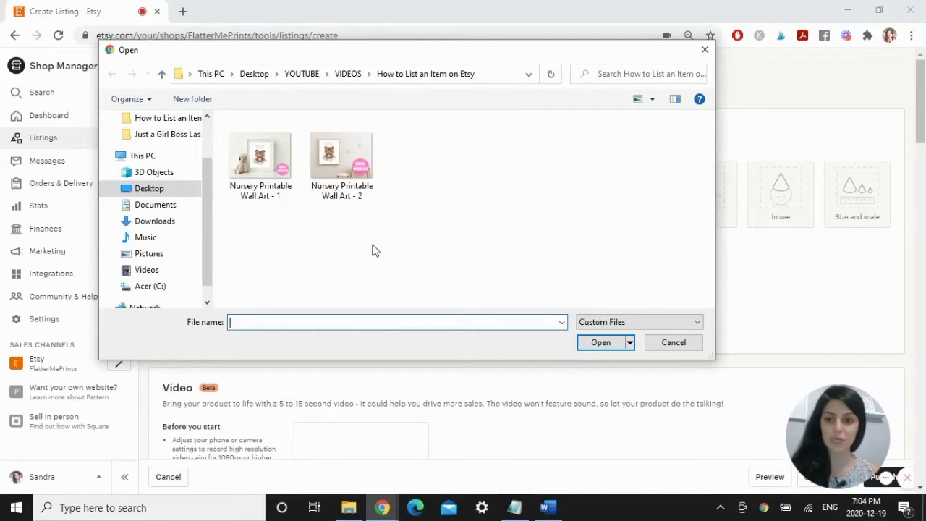
left_click_drag(374, 250, 226, 114)
left_click(601, 345)
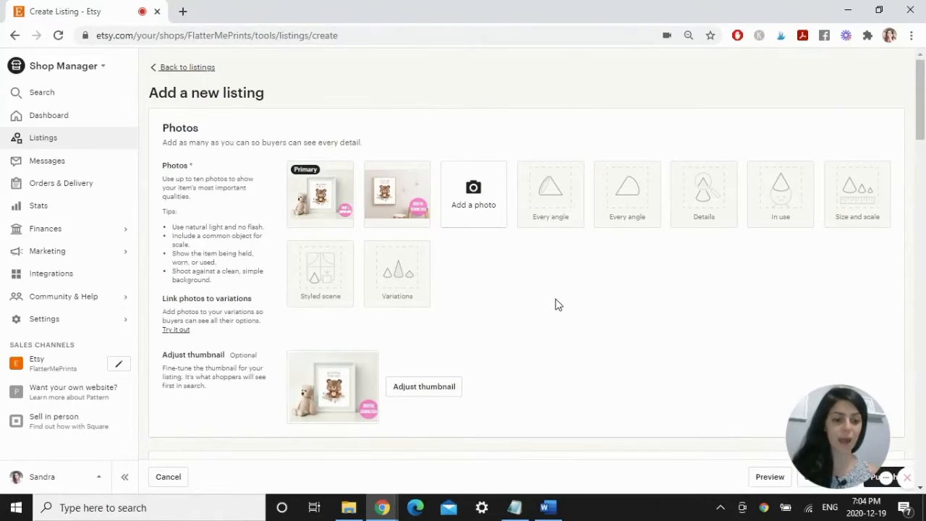
left_click(329, 197)
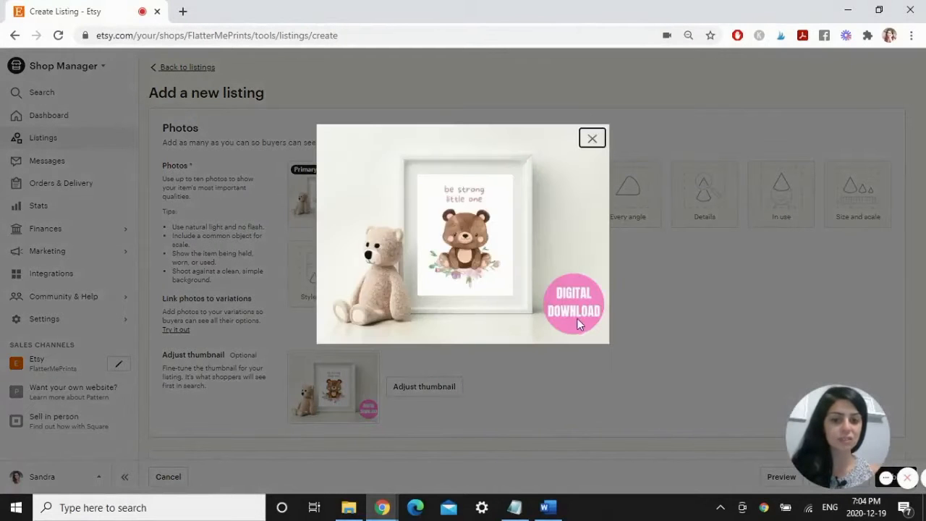
left_click(592, 139)
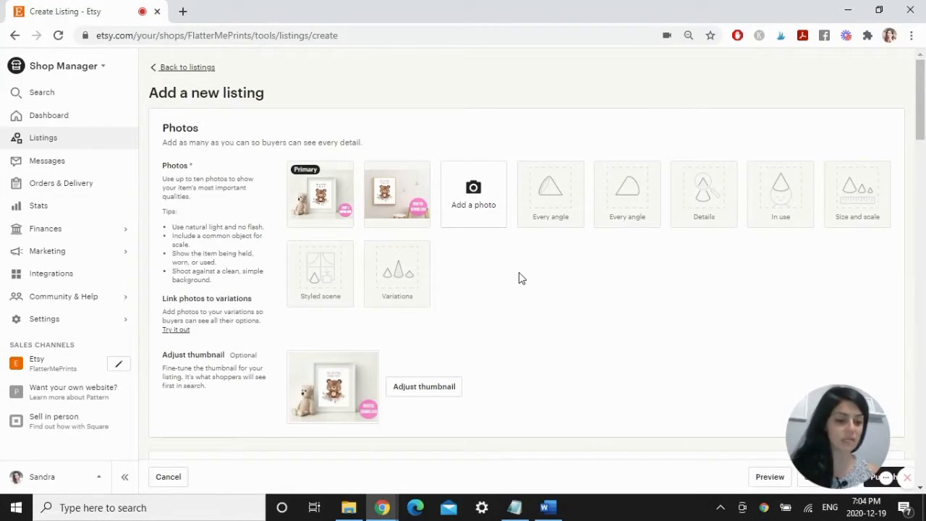
Step: Try the digital download information image as a third listing photo, view it enlarged and remove it again
left_click(474, 199)
double_click(431, 233)
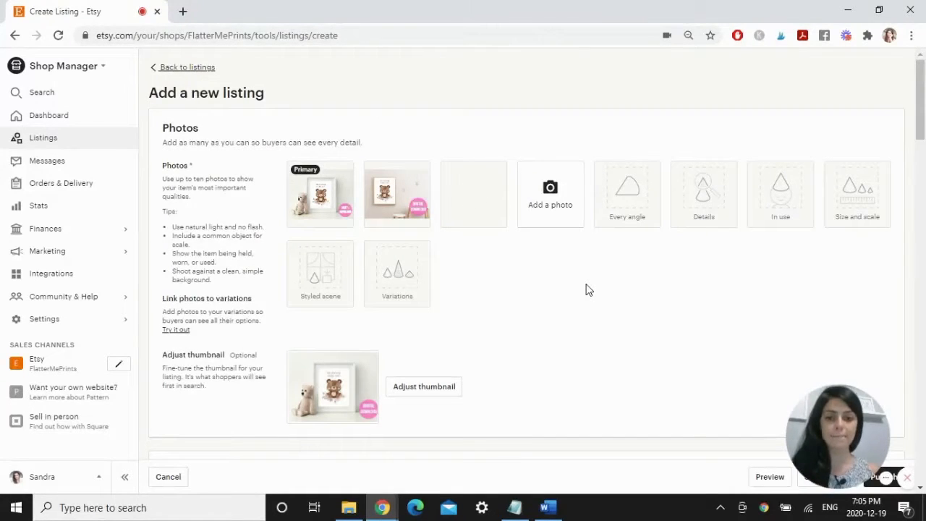
left_click(484, 185)
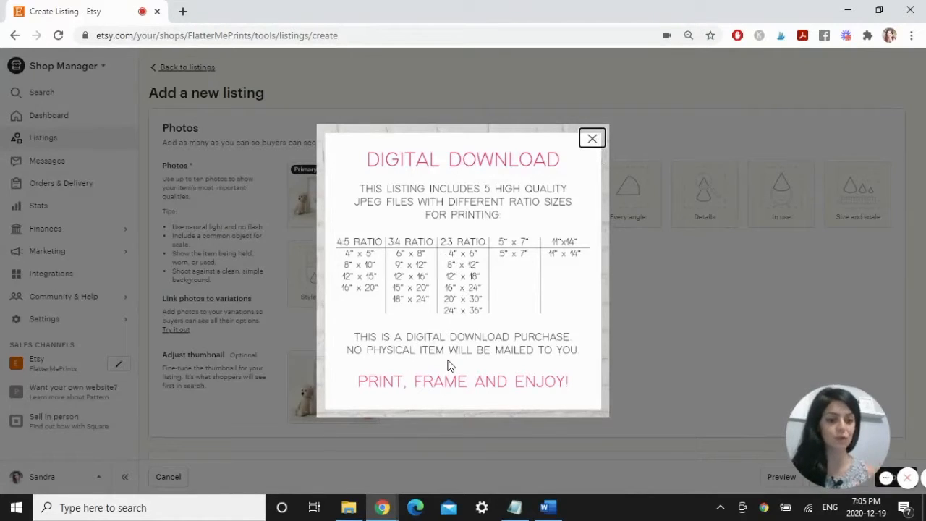
left_click(591, 139)
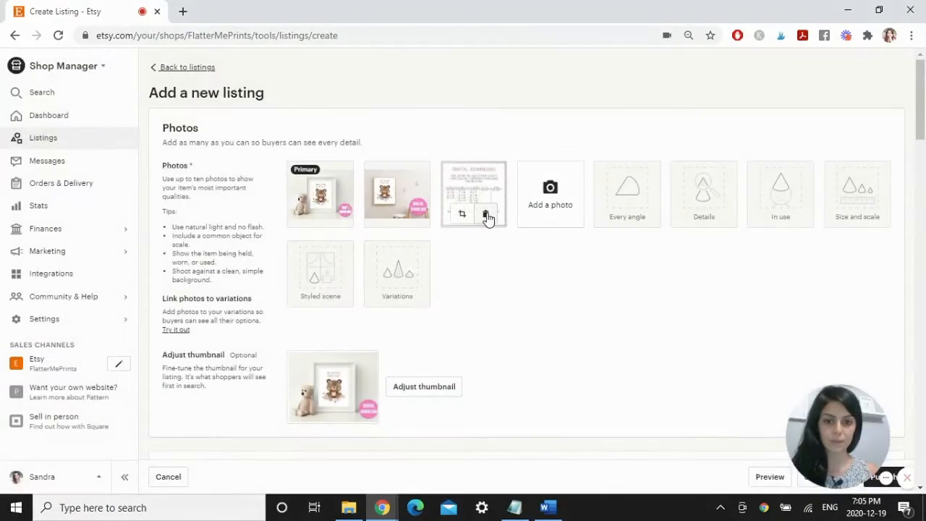
left_click(486, 216)
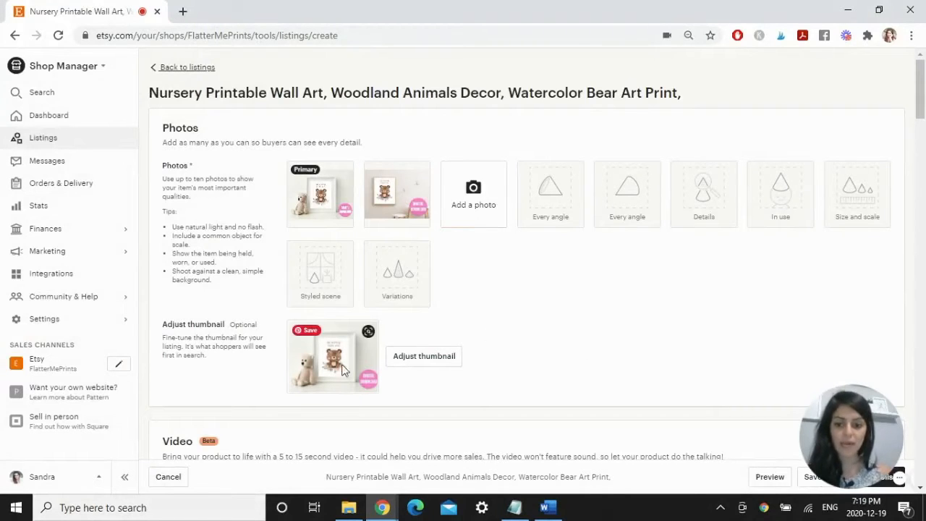
Step: Make the second photo the primary one and save its thumbnail zoomed in and centred on the framed bear print
mouse_move(399, 189)
left_click_drag(399, 188, 320, 194)
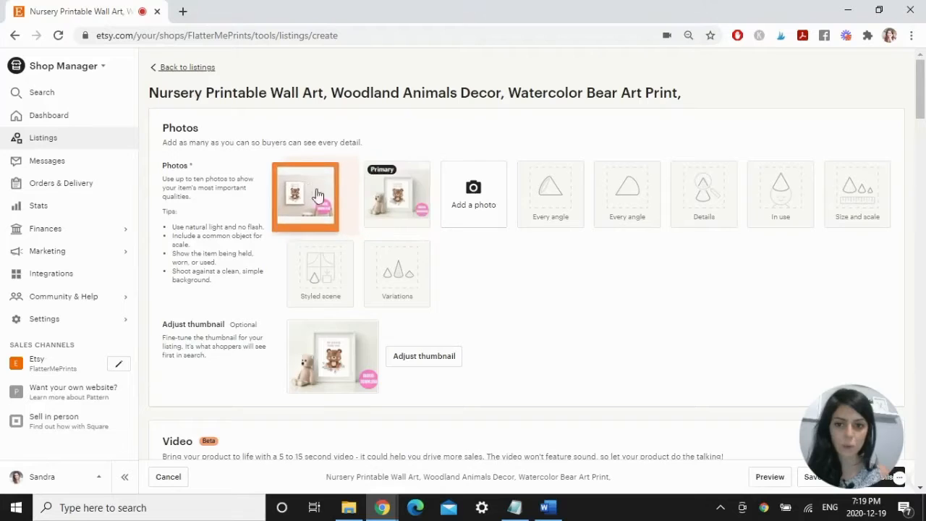
left_click(433, 357)
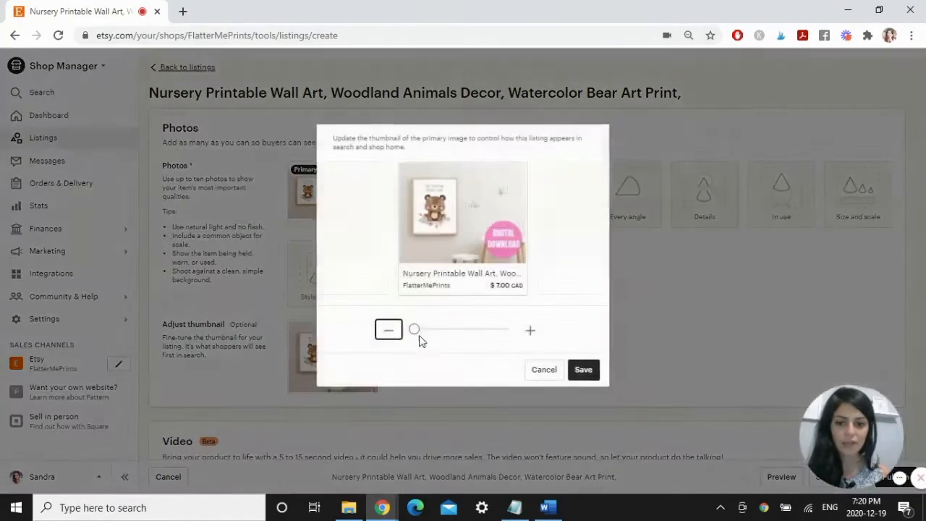
left_click_drag(417, 335, 478, 332)
left_click_drag(491, 238, 490, 234)
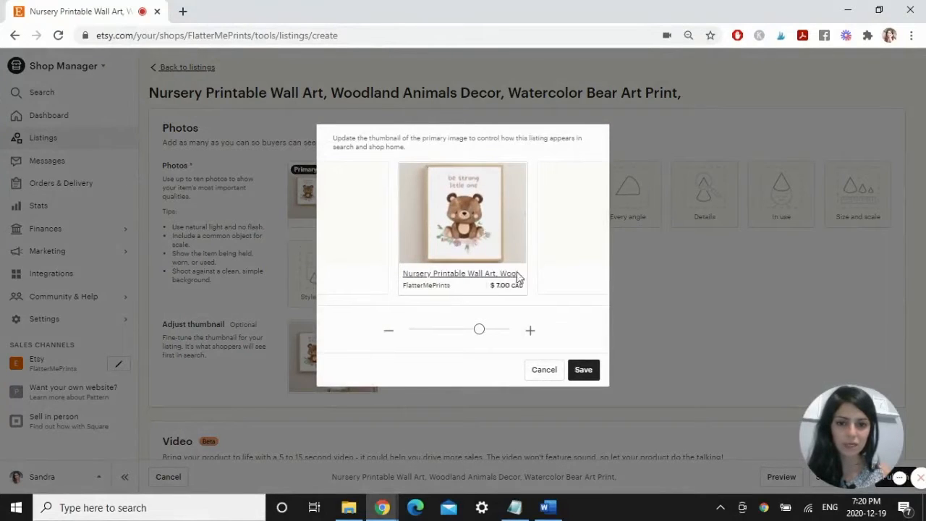
left_click(587, 374)
Step: Fill in the listing title as "Nursery Printable Wall Art, Woodland Animals Decor, Watercolor Bear Art Print,"
scroll(657, 328, "down", 5)
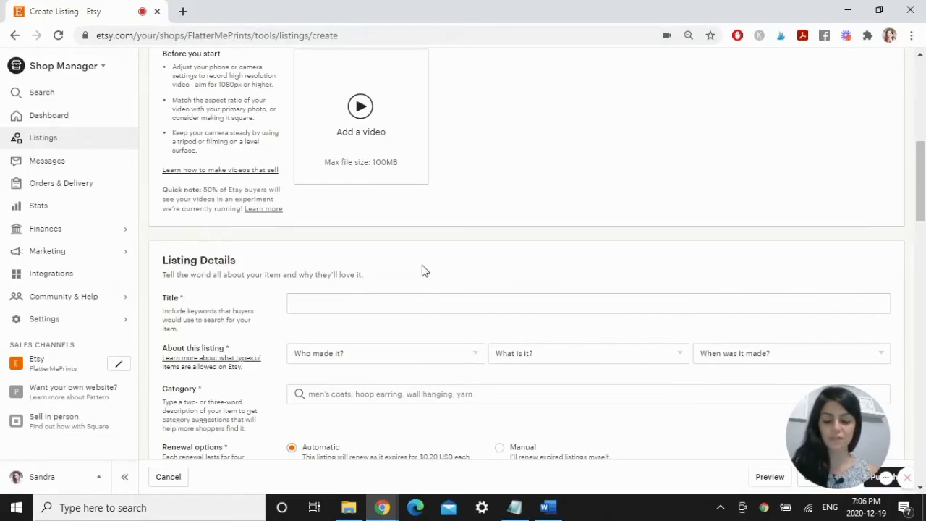
left_click(387, 305)
type("Nurse")
left_click(423, 336)
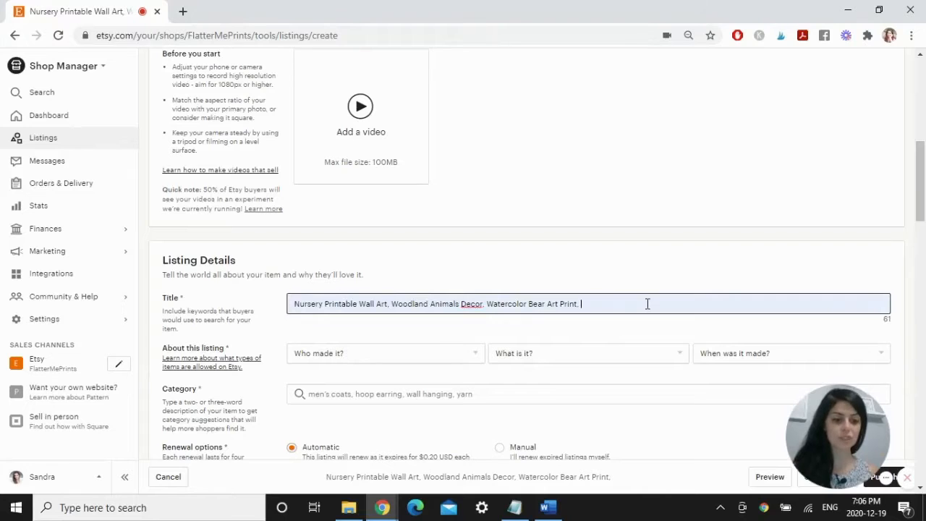
Step: Describe the item as made by "I did", "A finished product", made in 2020 - 2020
left_click(456, 360)
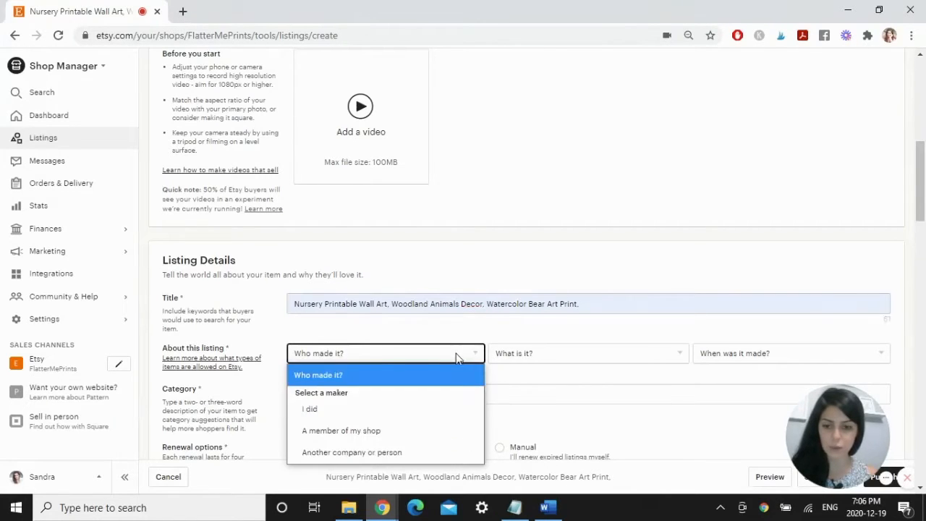
left_click(365, 407)
left_click(571, 353)
left_click(536, 409)
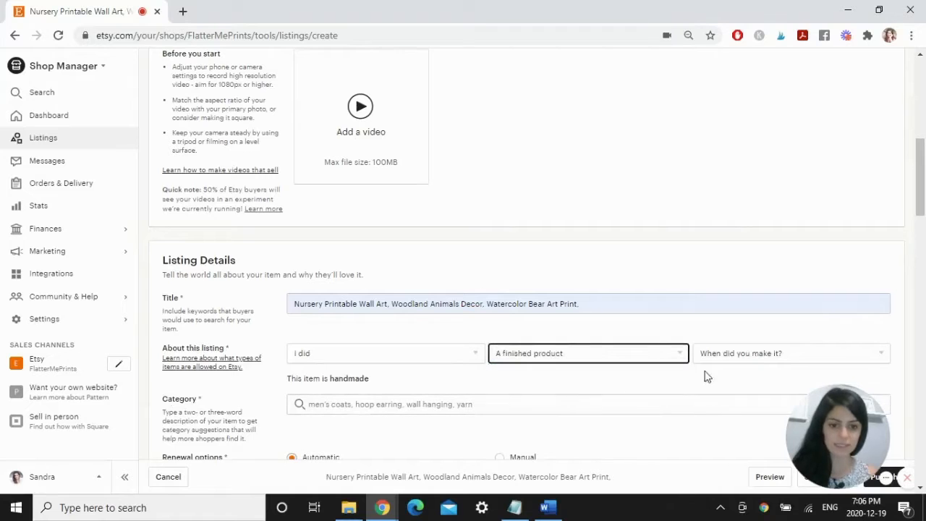
left_click(829, 367)
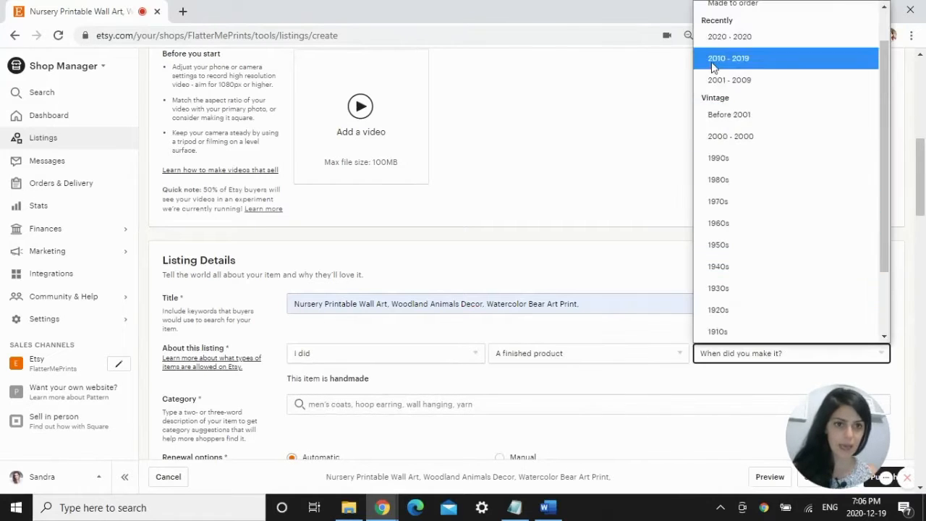
left_click(761, 41)
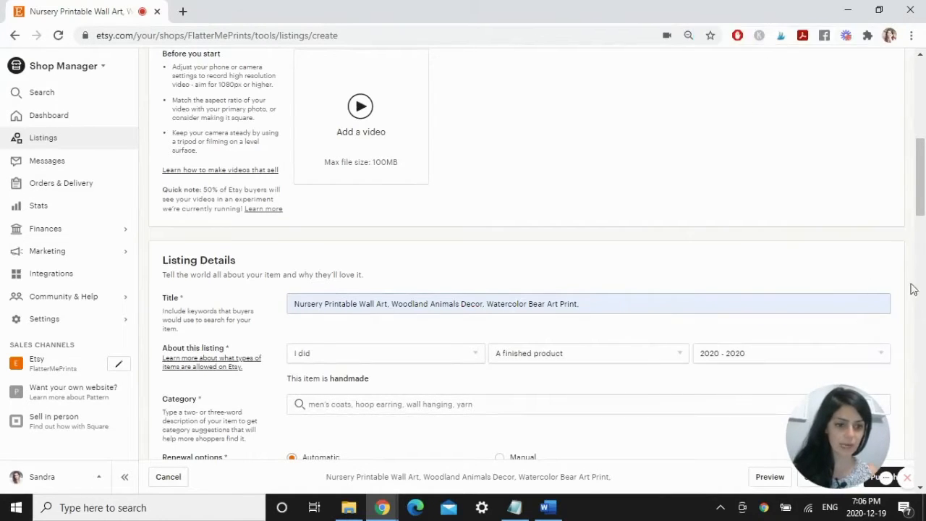
Step: Set the listing category to Digital Prints under Art & Collectibles, Prints
left_click_drag(921, 202, 923, 228)
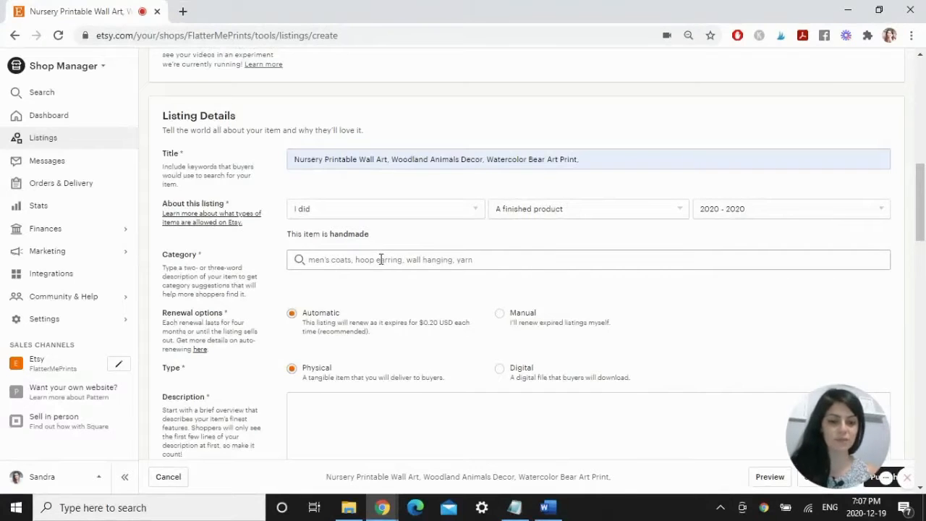
left_click(381, 259)
type("digital")
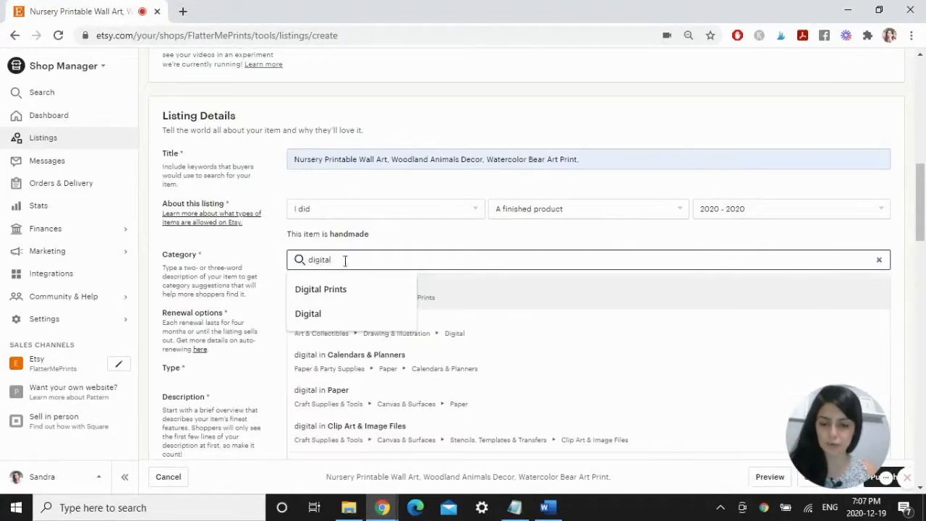
left_click(330, 289)
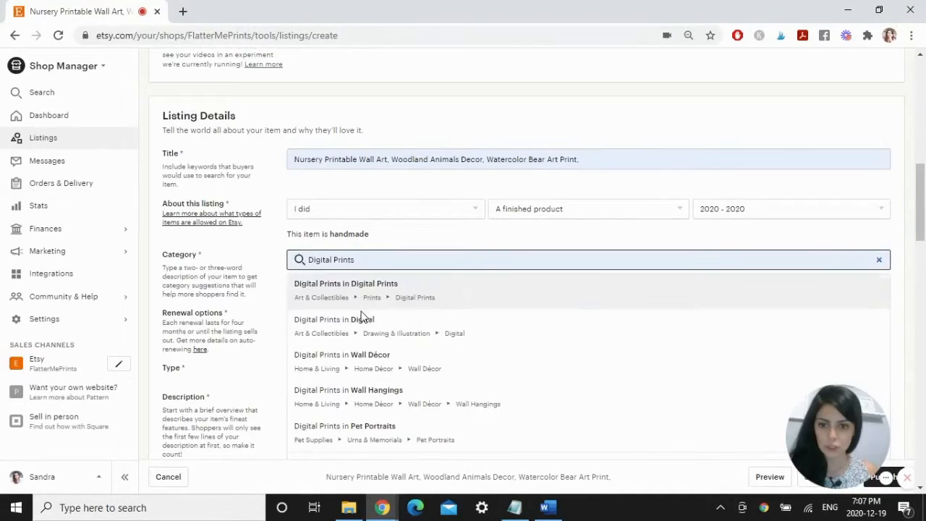
left_click(335, 300)
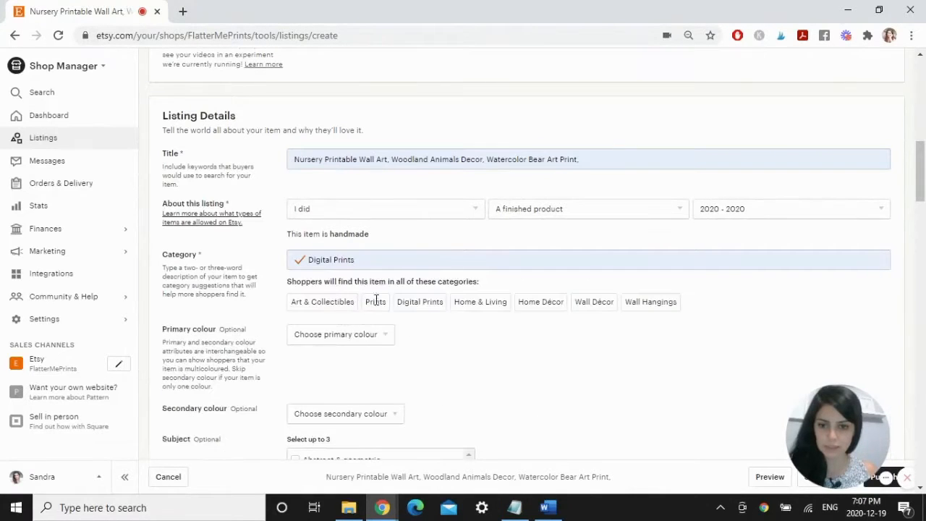
Step: Set the primary colour to Brown and the secondary colour to Pink
scroll(450, 332, "down", 1)
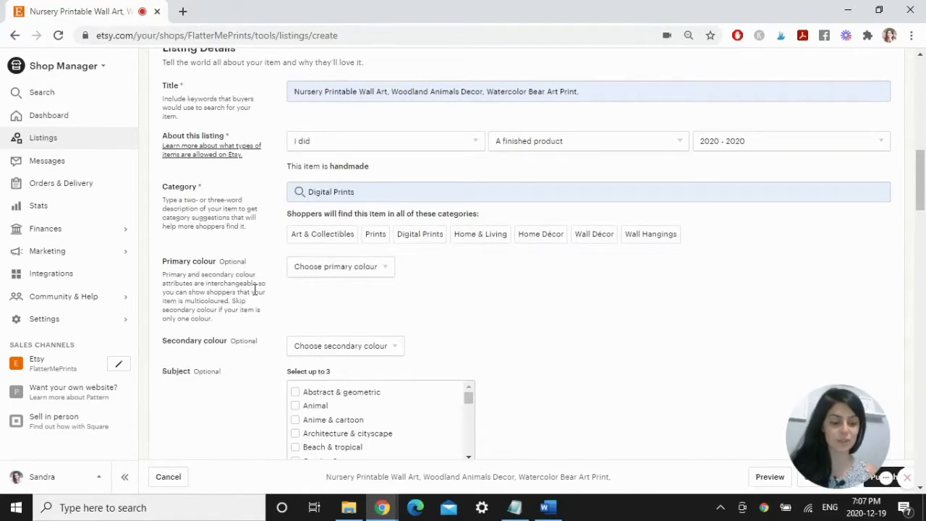
left_click(373, 269)
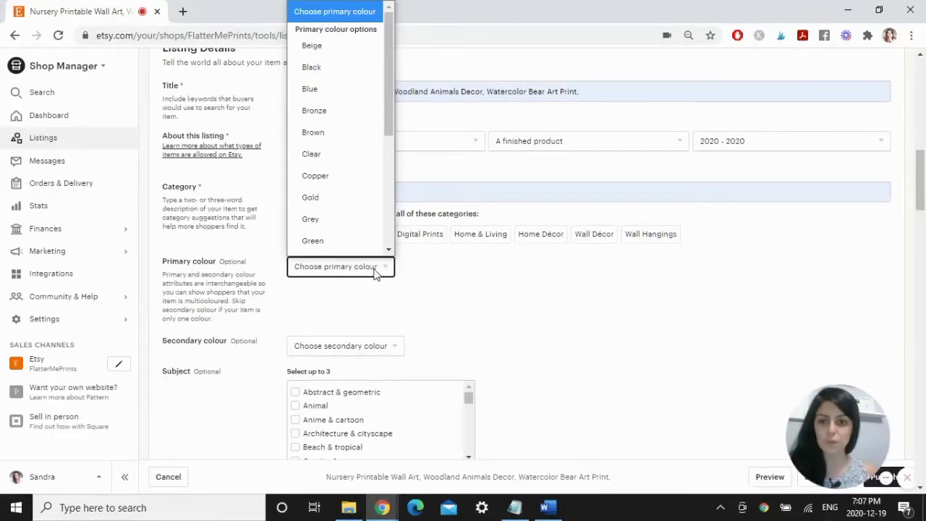
left_click(327, 129)
scroll(519, 350, "down", 2)
left_click(361, 213)
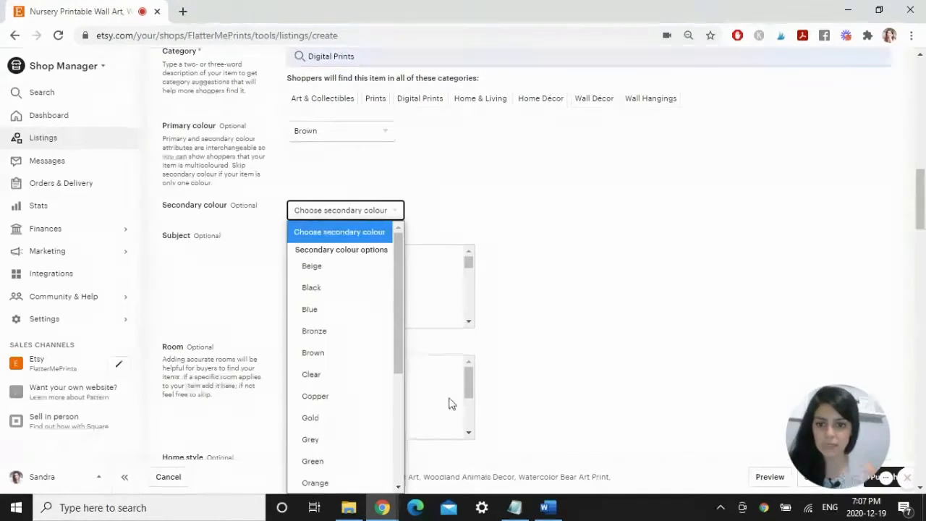
scroll(348, 423, "down", 3)
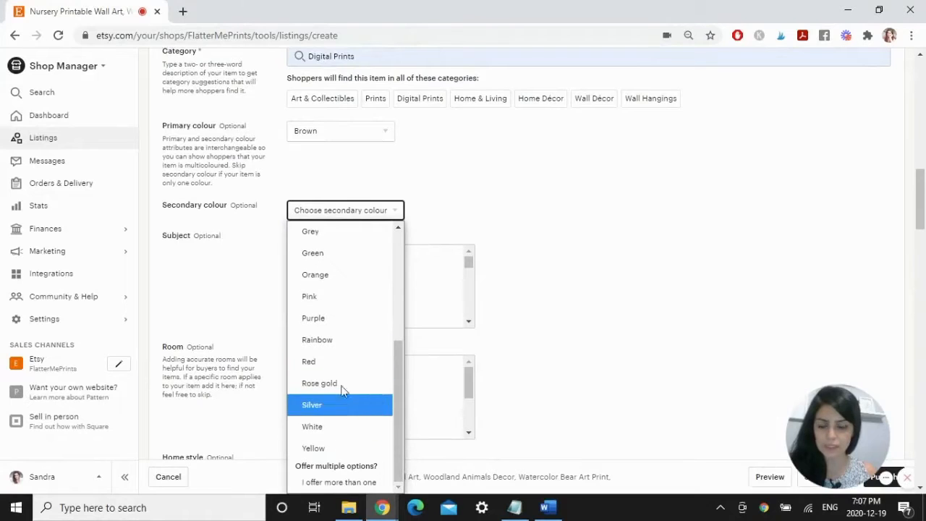
left_click(323, 299)
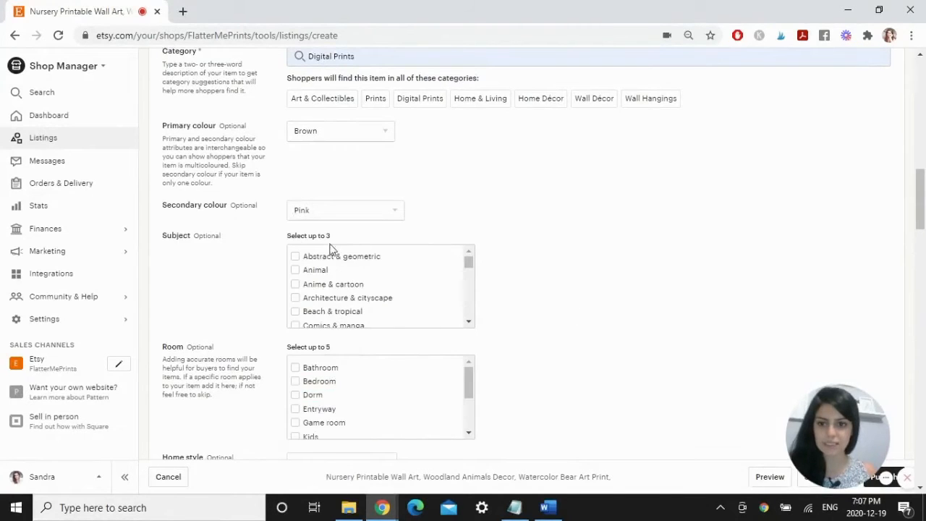
Step: Select Animal, Flowers and Inspirational saying as the listing's subjects
left_click(298, 275)
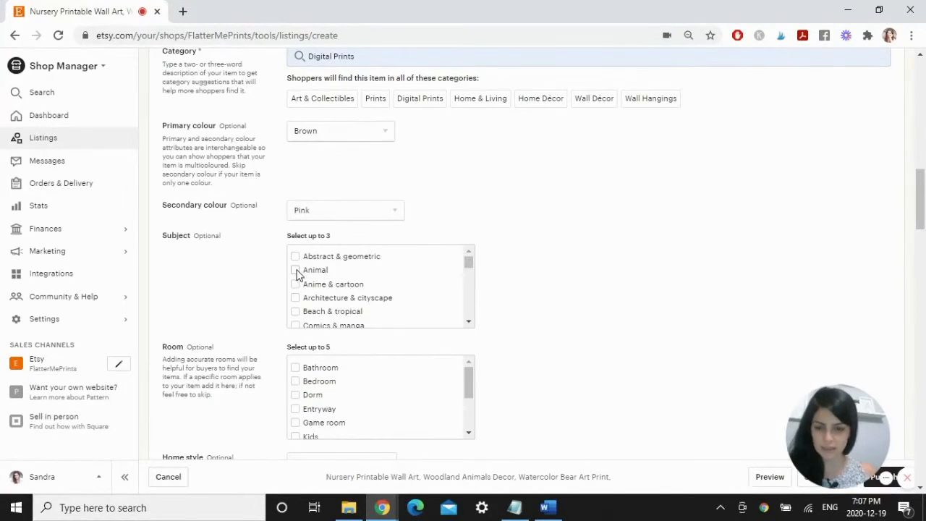
left_click(469, 324)
left_click(469, 325)
left_click(469, 324)
left_click(297, 285)
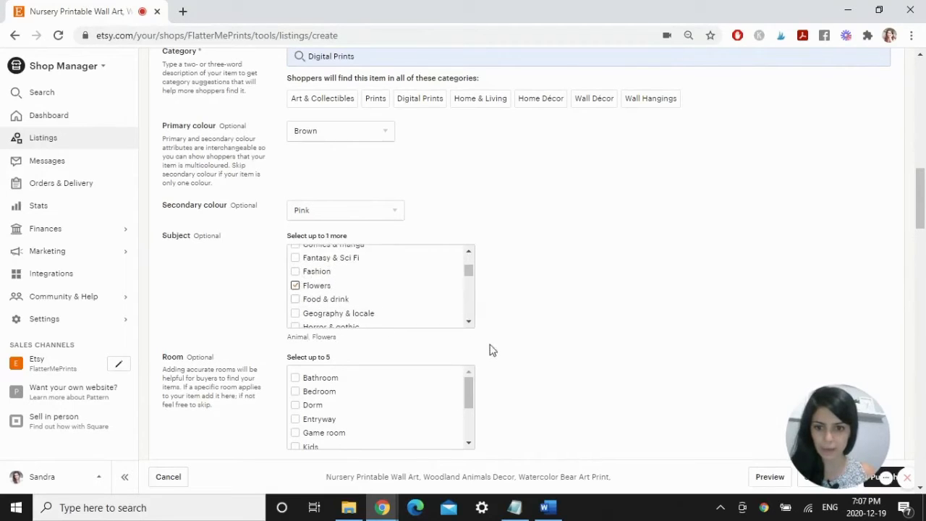
left_click(468, 324)
left_click(468, 323)
left_click(296, 300)
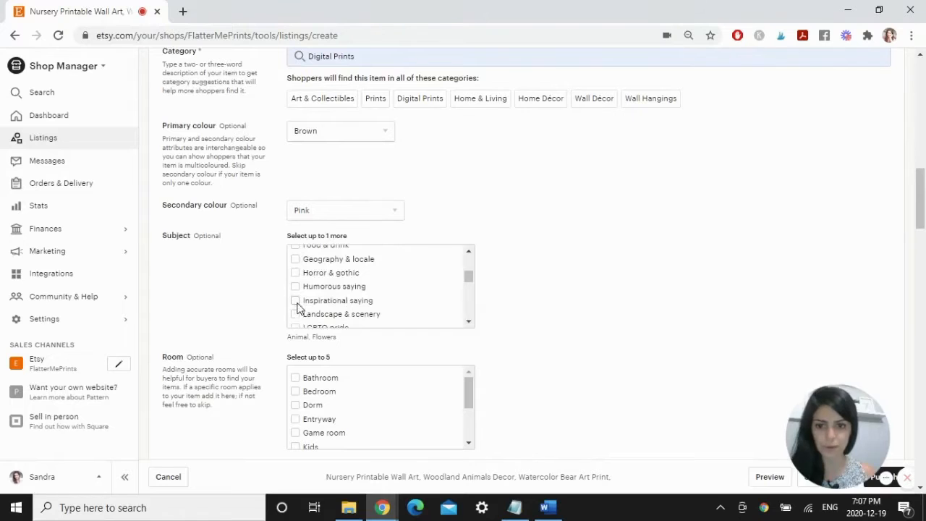
Step: Select Bedroom, Kids and Nursery as the rooms for the item
scroll(635, 345, "down", 1)
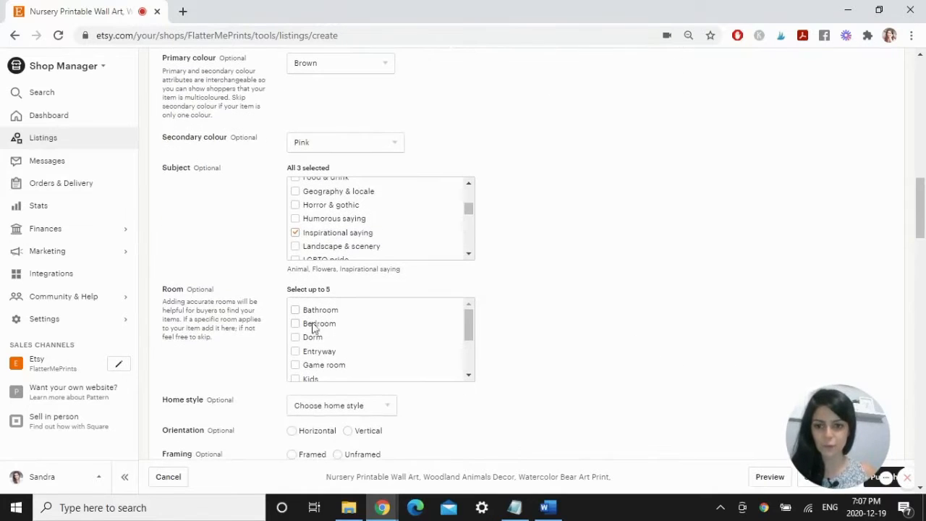
left_click(295, 324)
scroll(471, 340, "down", 1)
left_click(296, 351)
scroll(468, 353, "down", 1)
scroll(469, 353, "down", 1)
left_click(295, 356)
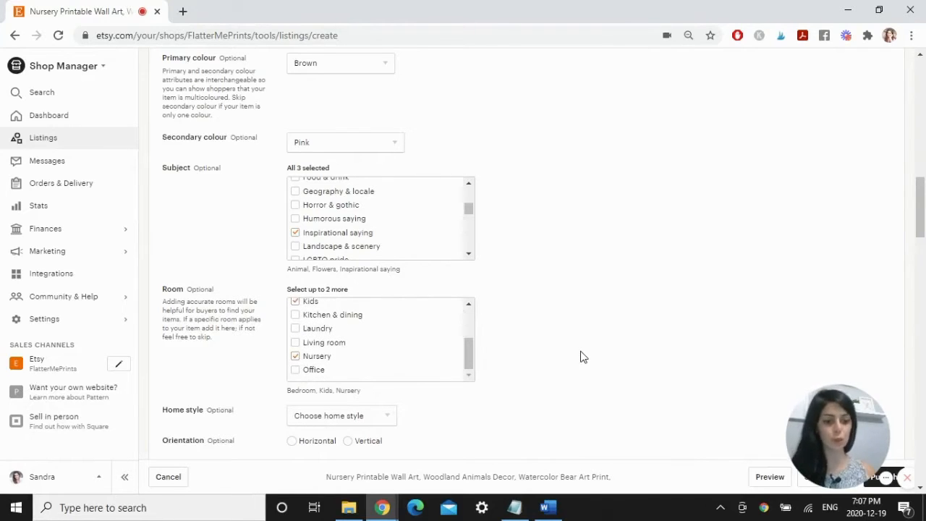
Step: Look through the home style options without choosing one and set the orientation to Vertical
scroll(366, 289, "down", 2)
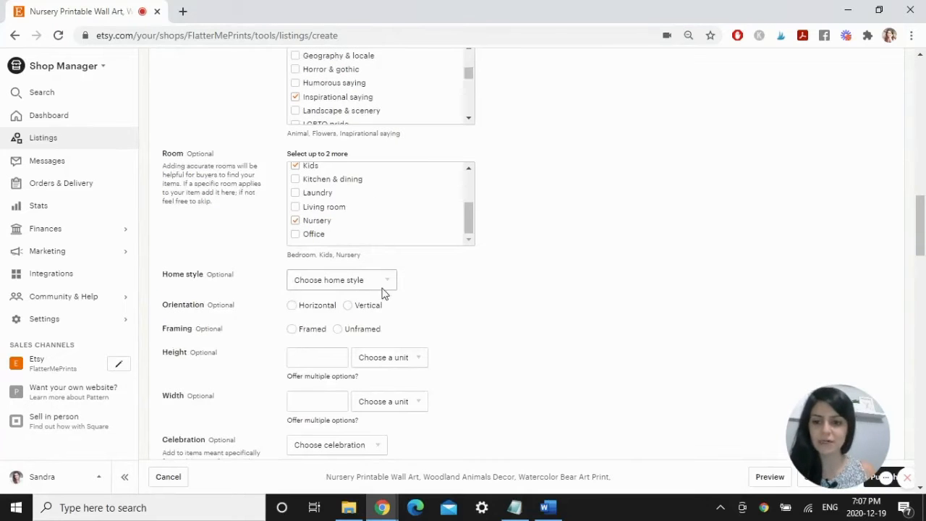
left_click(387, 283)
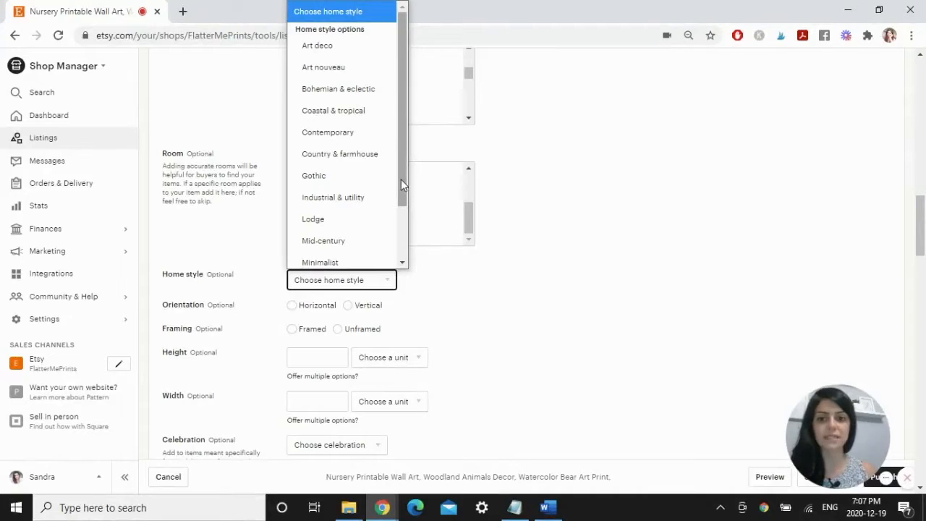
left_click_drag(401, 178, 407, 221)
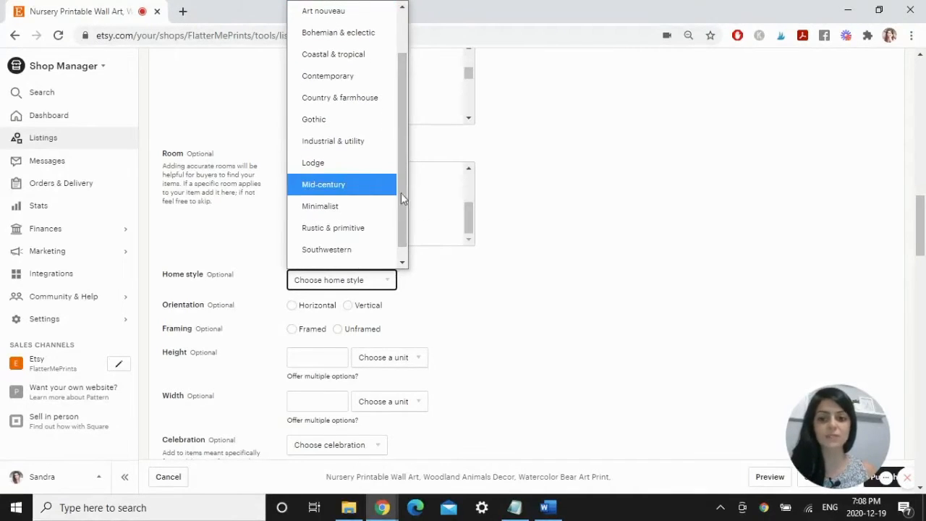
left_click(589, 301)
scroll(593, 304, "down", 1)
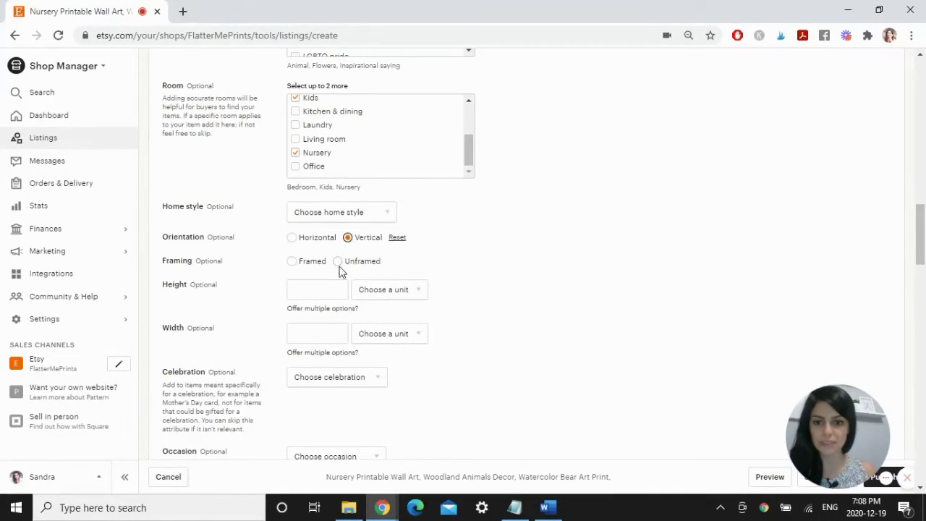
Step: Set the framing to Unframed and look through the celebration options without choosing one
left_click(338, 261)
scroll(557, 289, "down", 1)
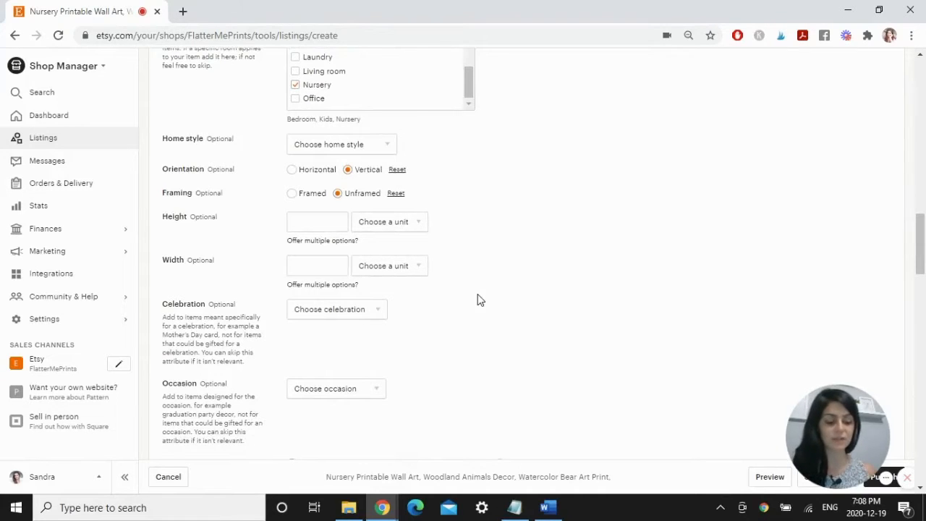
scroll(478, 301, "down", 1)
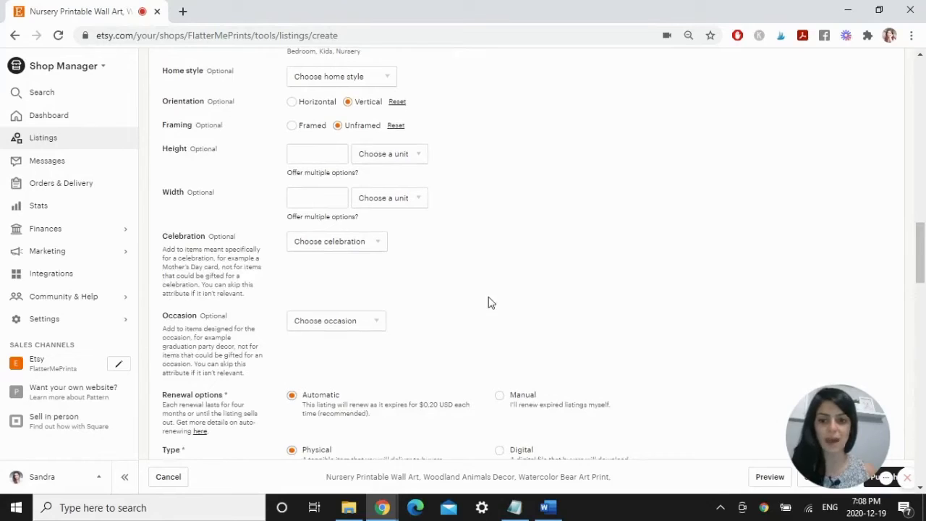
left_click(372, 246)
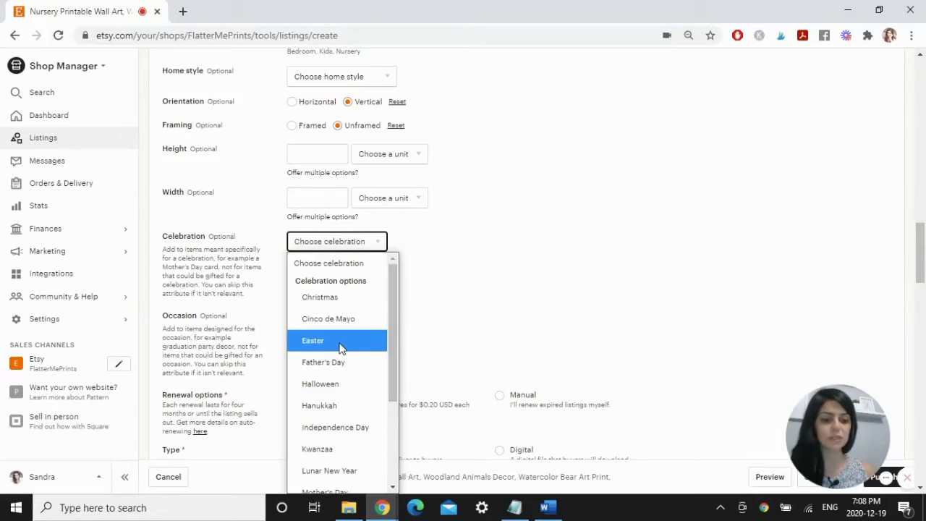
left_click(536, 291)
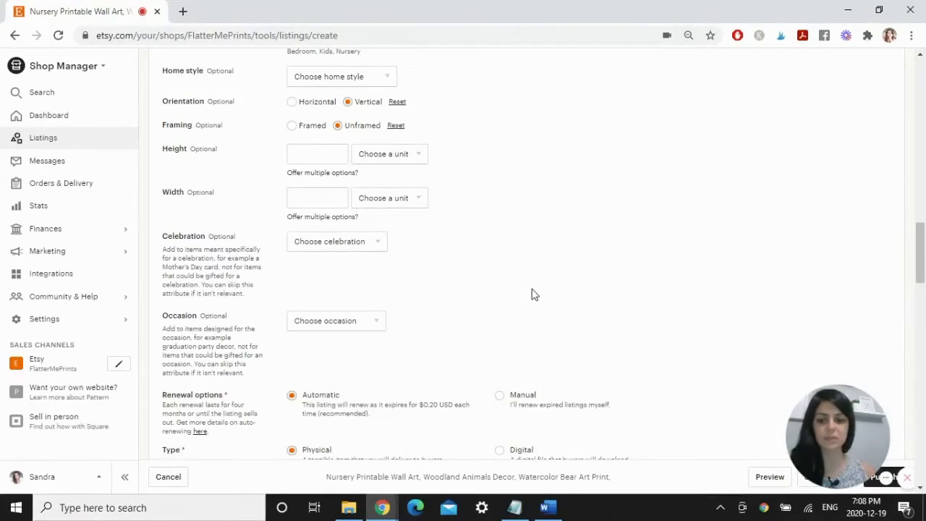
Step: Set the occasion to 1st birthday and the listing type to Digital
scroll(536, 292, "down", 1)
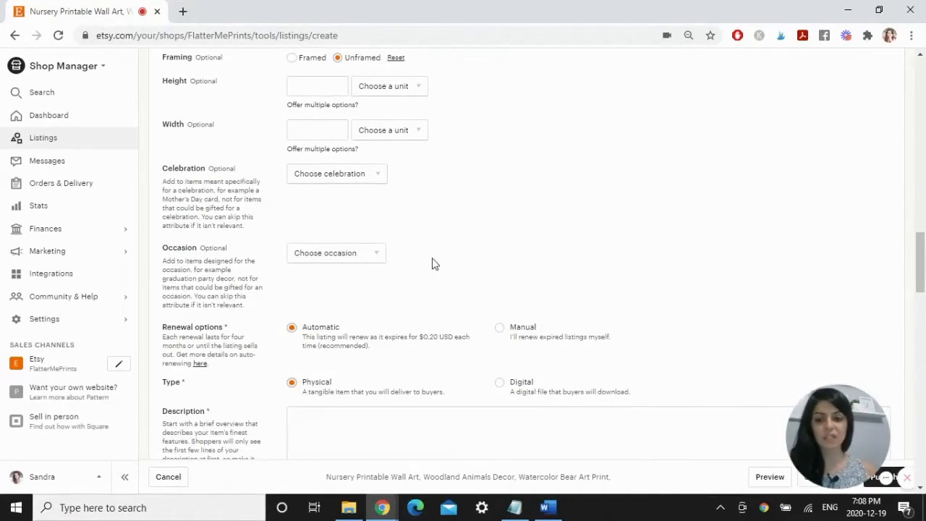
left_click(378, 254)
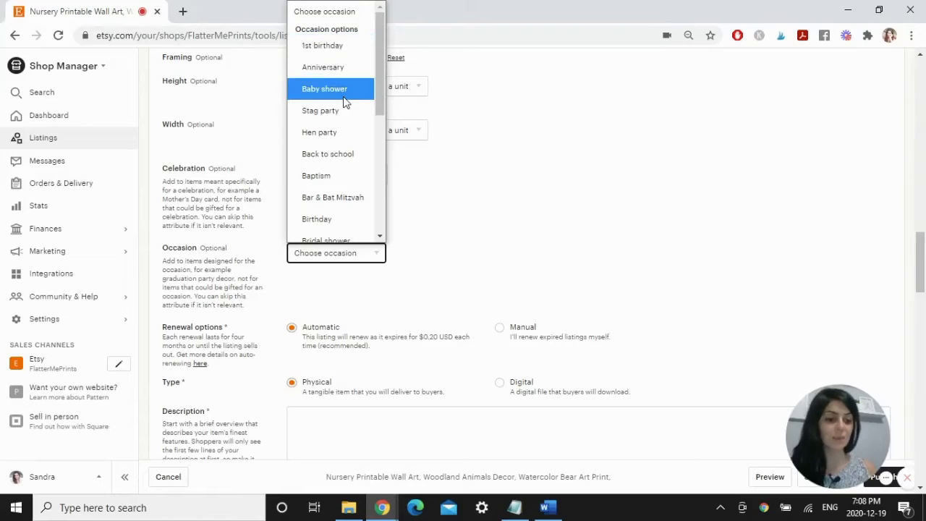
left_click(322, 48)
scroll(525, 242, "down", 1)
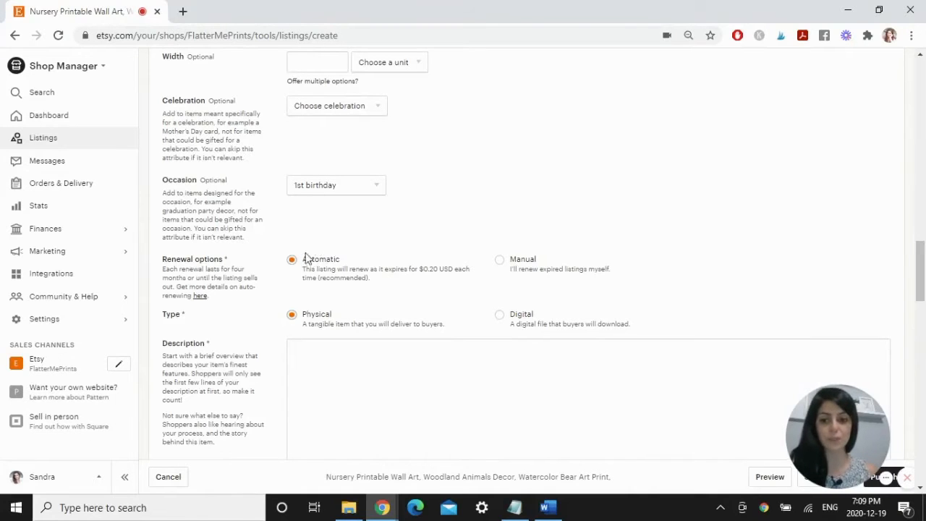
scroll(236, 267, "down", 1)
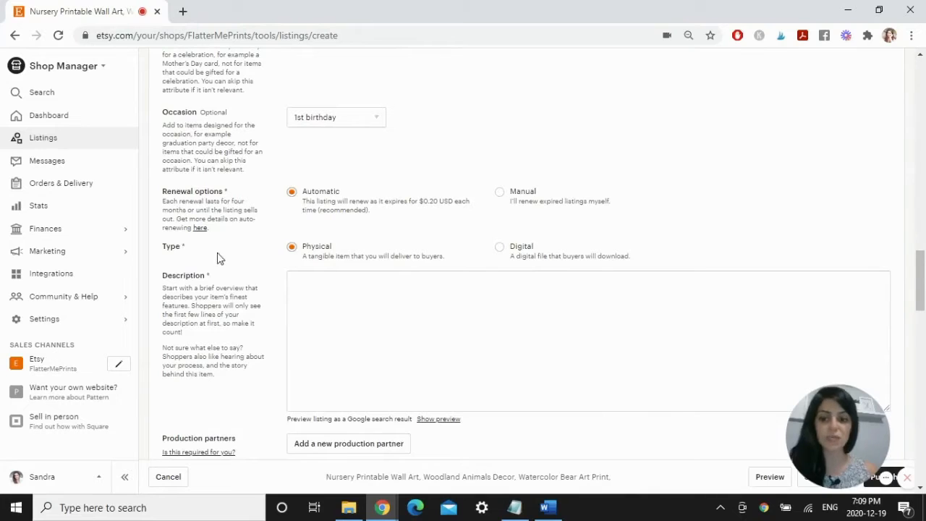
left_click(500, 250)
Step: Paste the prepared nursery printable wall art text into the listing's description
left_click_drag(921, 311, 925, 316)
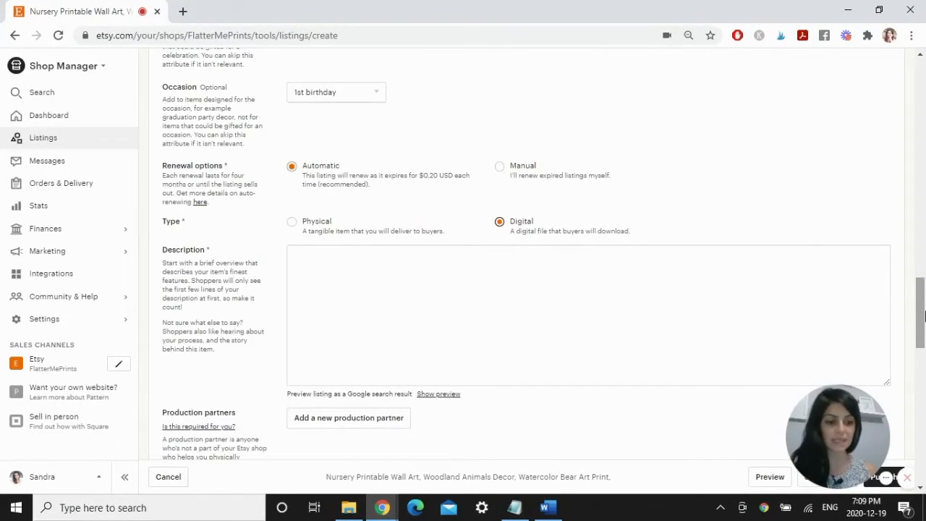
left_click(482, 267)
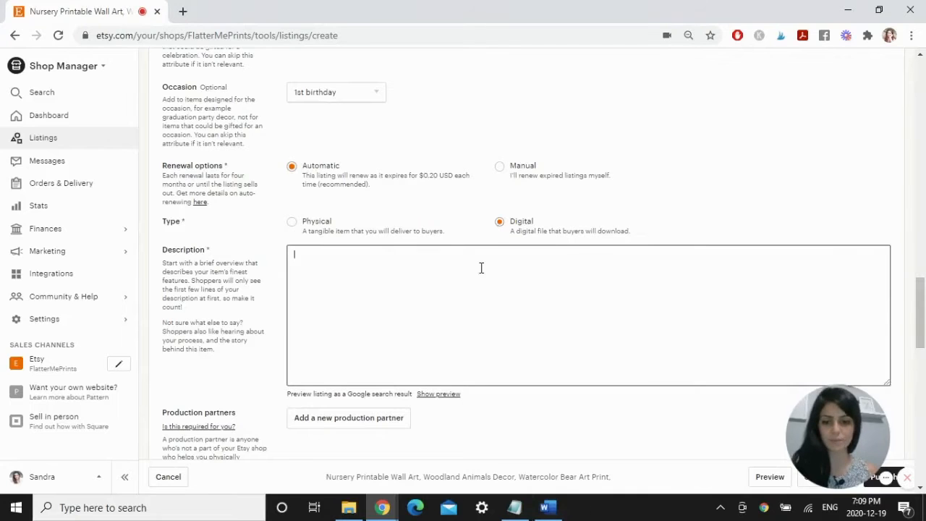
key("ctrl+v")
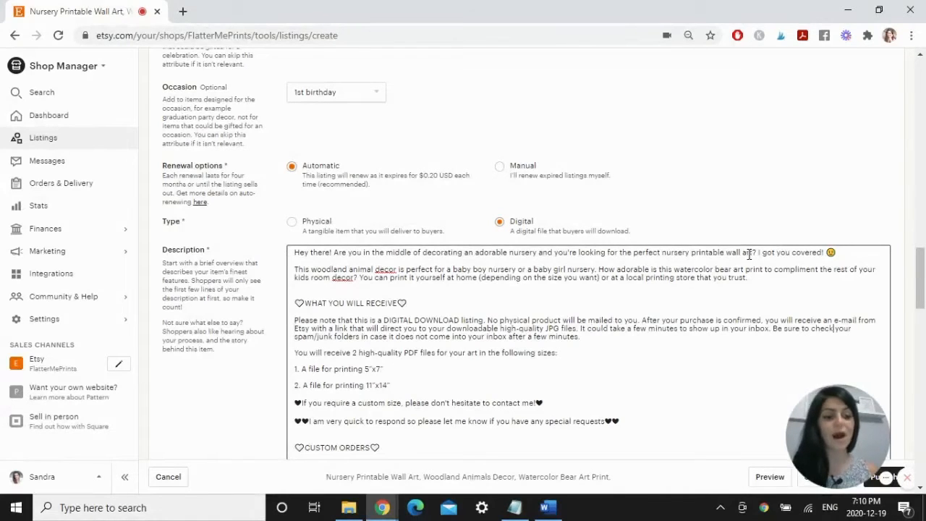
Step: Review the pasted description from its opening keyword phrases through the file sizes, additional options, returns, printing and copyright sections
left_click_drag(753, 253, 655, 252)
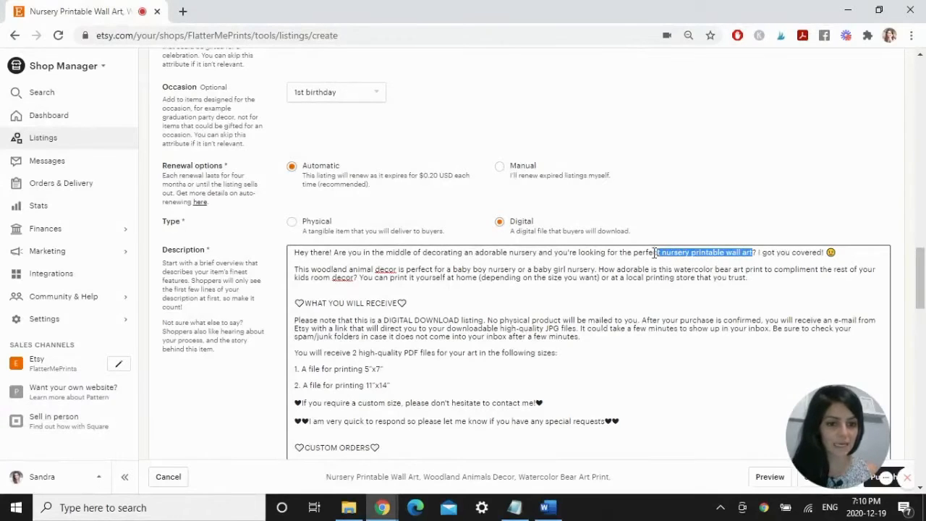
left_click(718, 257)
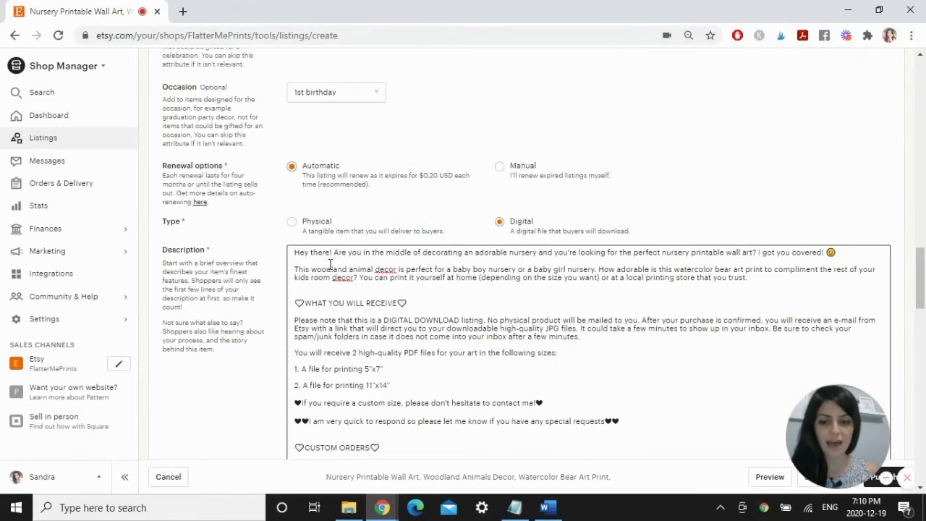
left_click(755, 282)
left_click(375, 288)
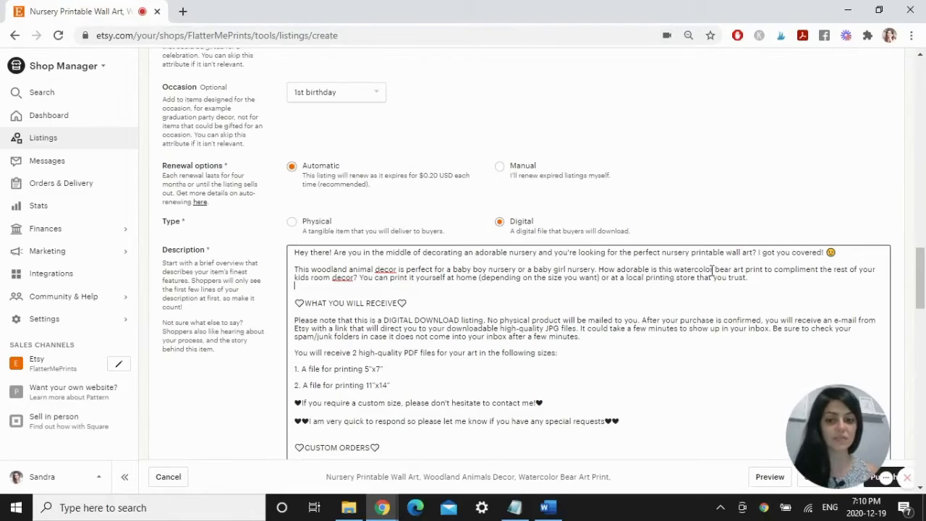
left_click_drag(924, 272, 924, 284)
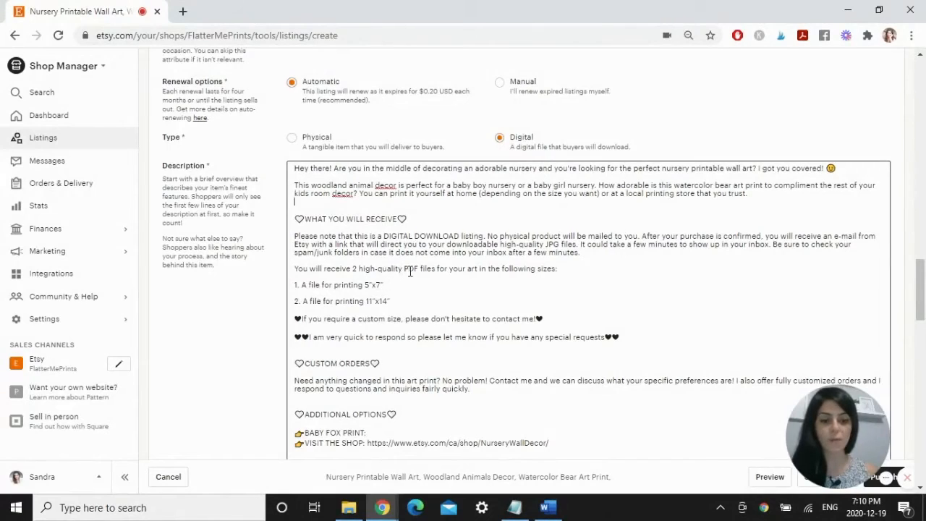
scroll(398, 270, "down", 3)
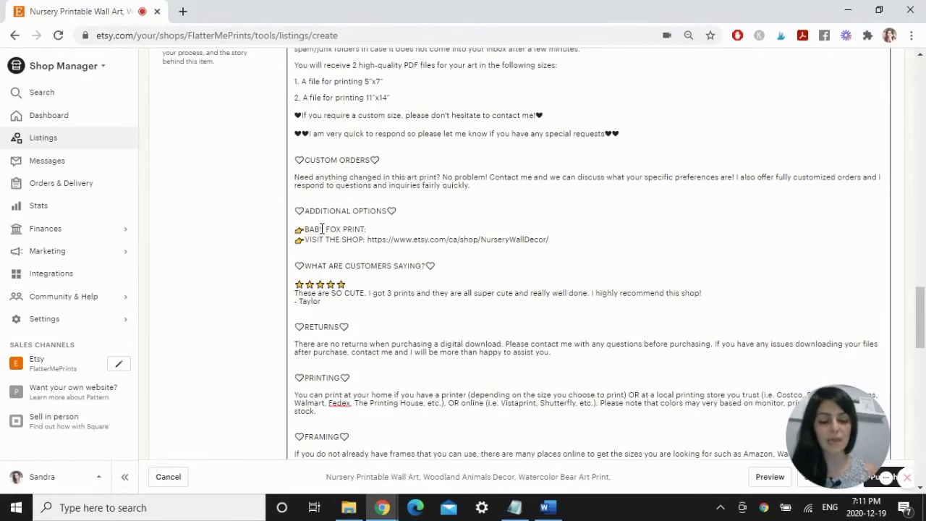
left_click(447, 223)
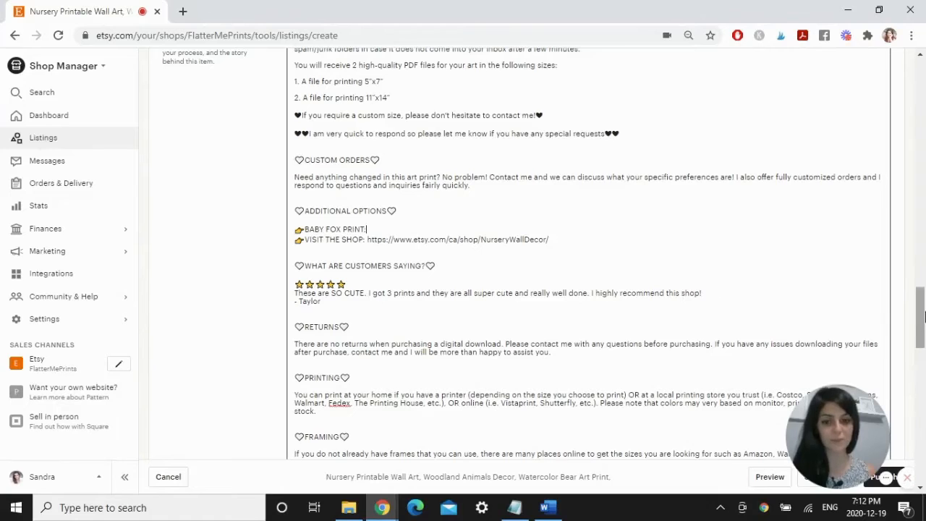
scroll(404, 316, "down", 3)
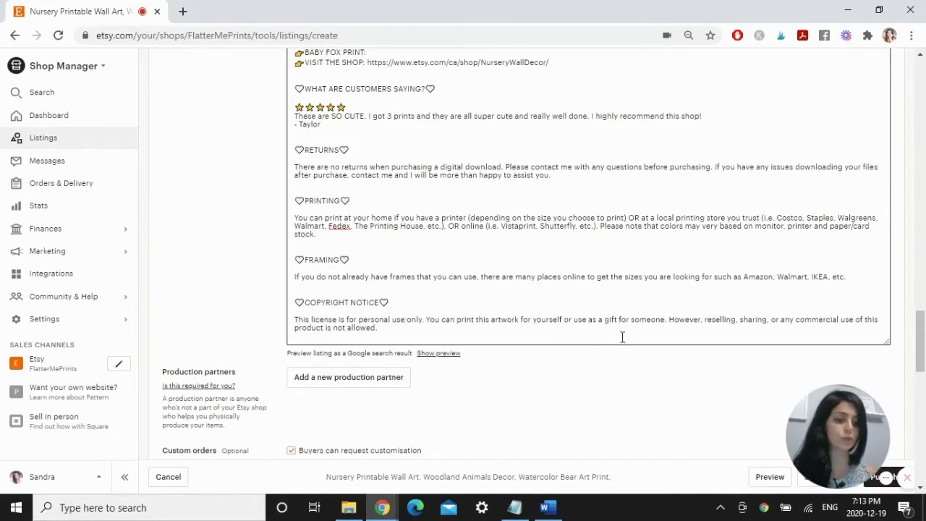
Step: Turn off customisation requests from buyers and look through the shop sections without choosing one
scroll(507, 295, "down", 2)
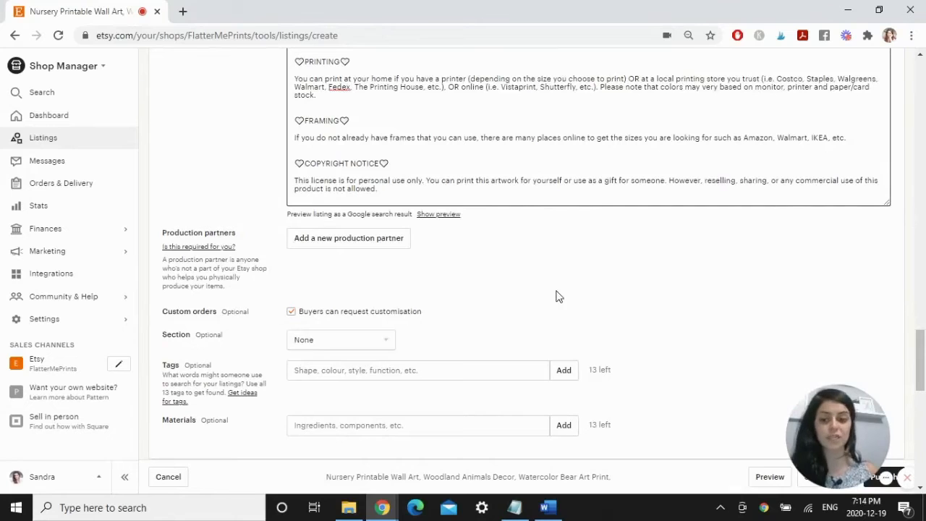
scroll(222, 269, "down", 2)
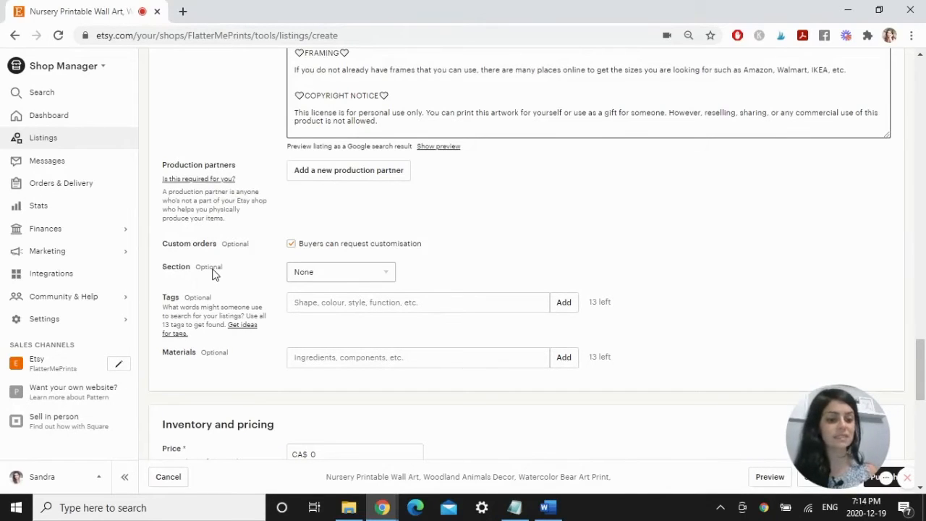
left_click(373, 279)
left_click_drag(400, 179, 407, 197)
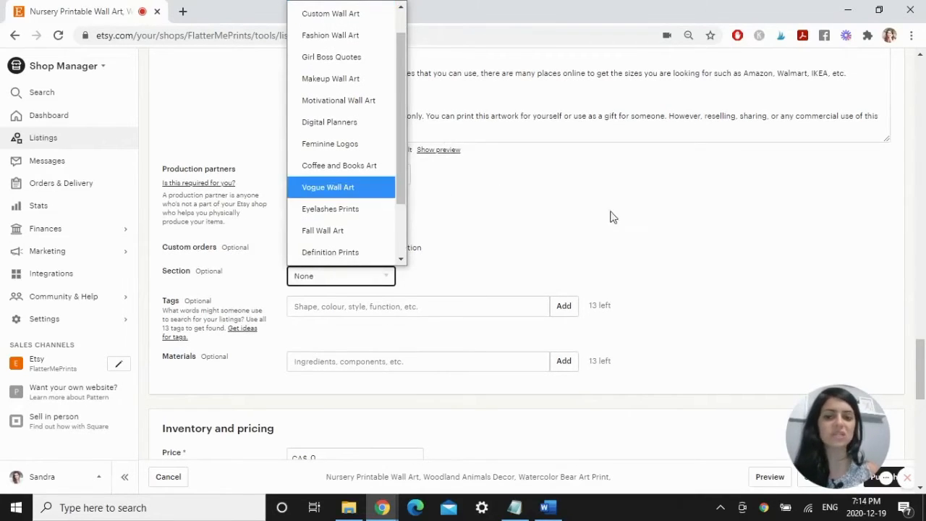
left_click(525, 250)
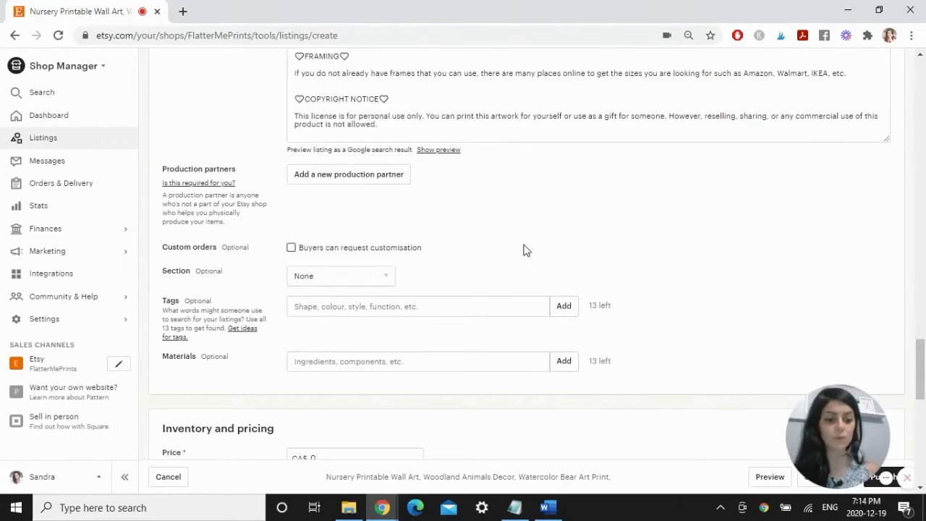
Step: Add the tags "nursery printable" and "wall art" to the listing, splitting the phrase to fit the tag length limit
scroll(526, 249, "down", 1)
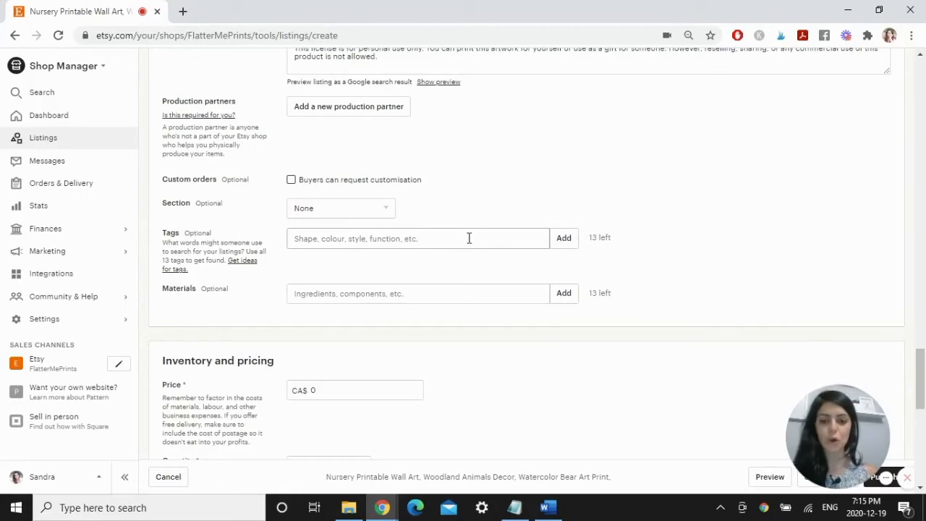
left_click(468, 238)
type("nursery")
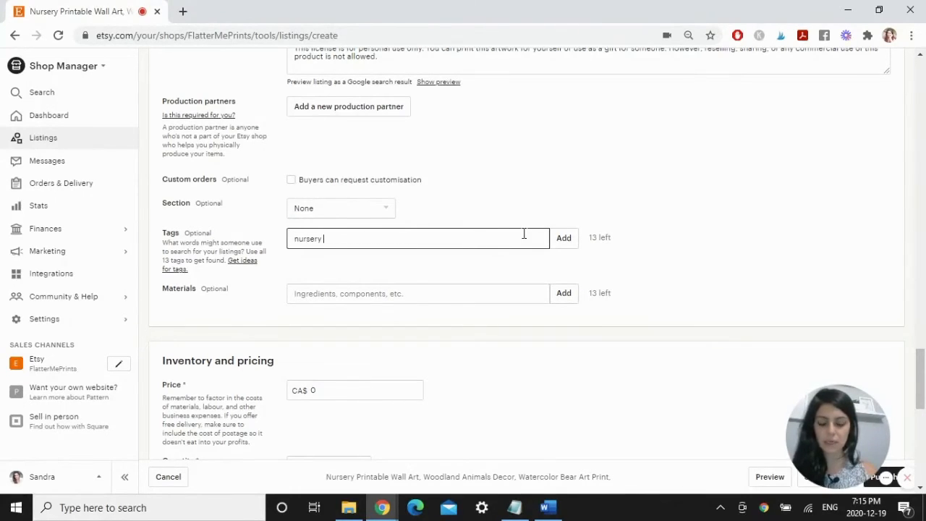
type(" printable wall art")
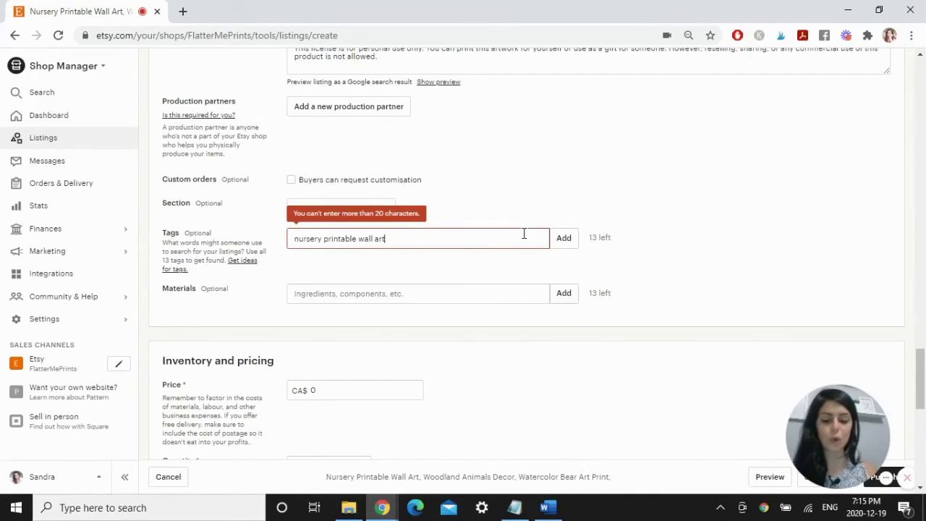
key("BackSpace")
key("BackSpace")
key("BackSpace")
key("BackSpace")
key("BackSpace")
key("BackSpace")
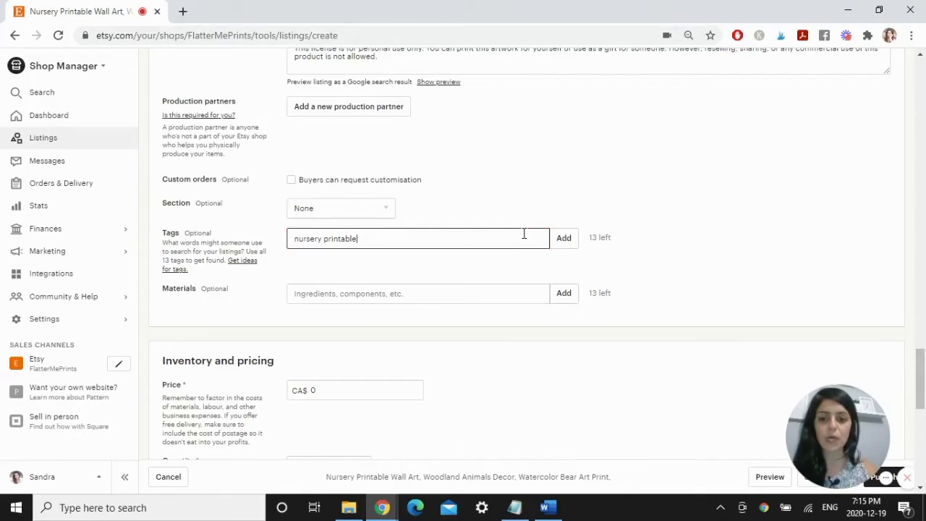
key("Return")
type("wall art")
key("Return")
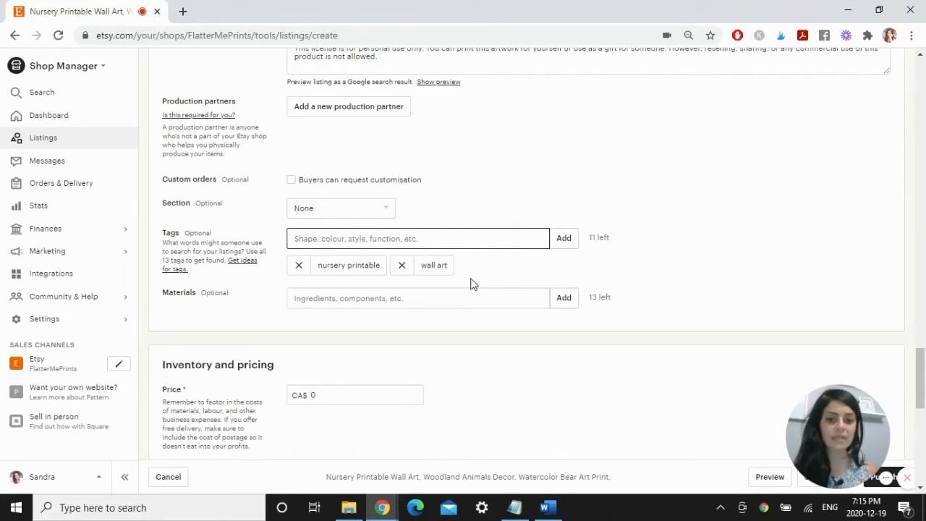
Step: Add "woodland animals" and "decor" as separate tags for the listing
type("woodland animals decor")
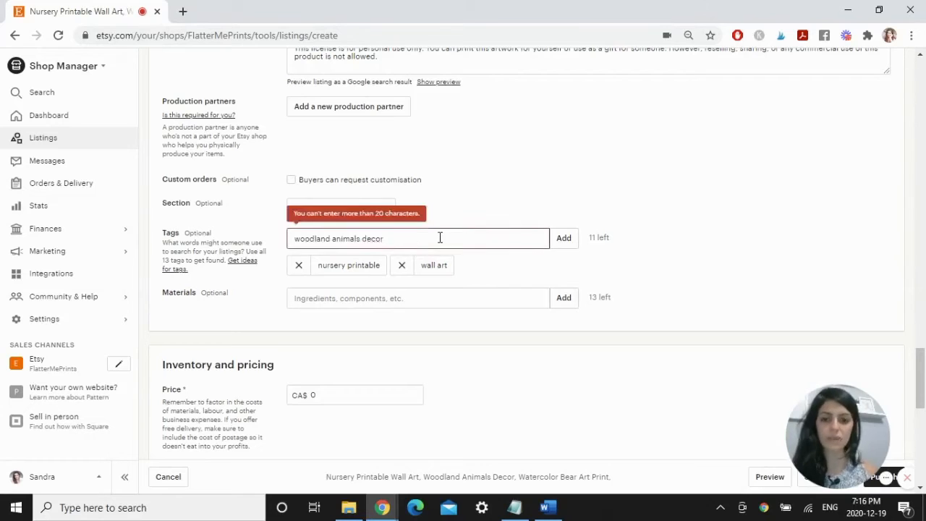
key("BackSpace")
key("BackSpace")
key("BackSpace")
key("BackSpace")
key("Return")
type("decor")
key("Return")
Step: Set the listing's price to CA$ 7.00
scroll(408, 310, "down", 1)
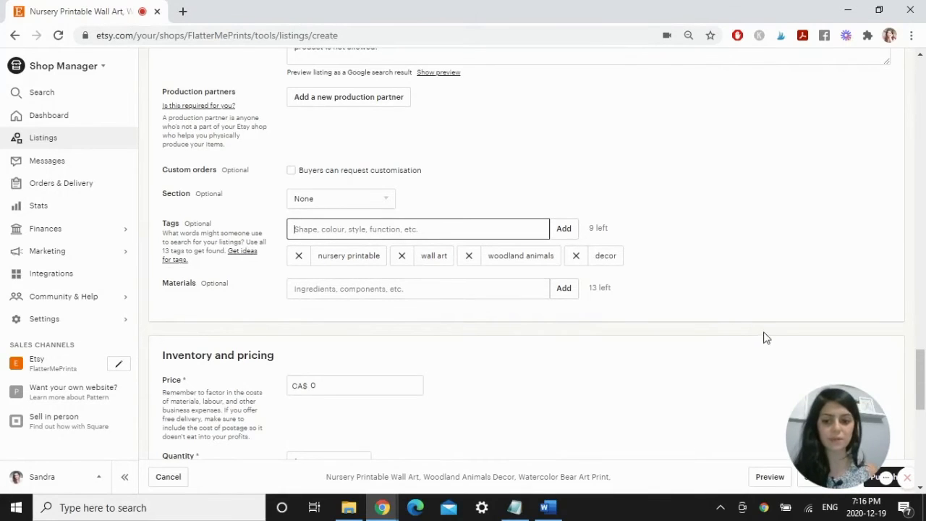
scroll(750, 331, "down", 1)
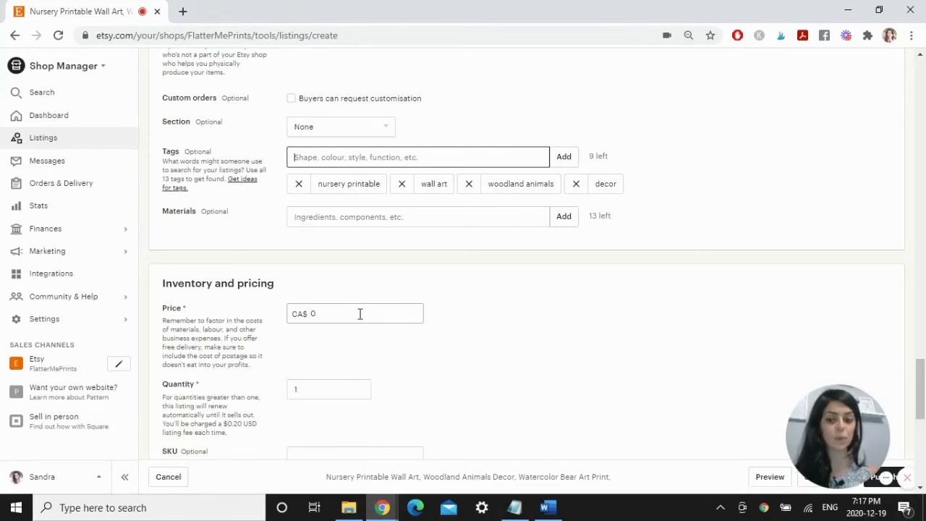
double_click(360, 313)
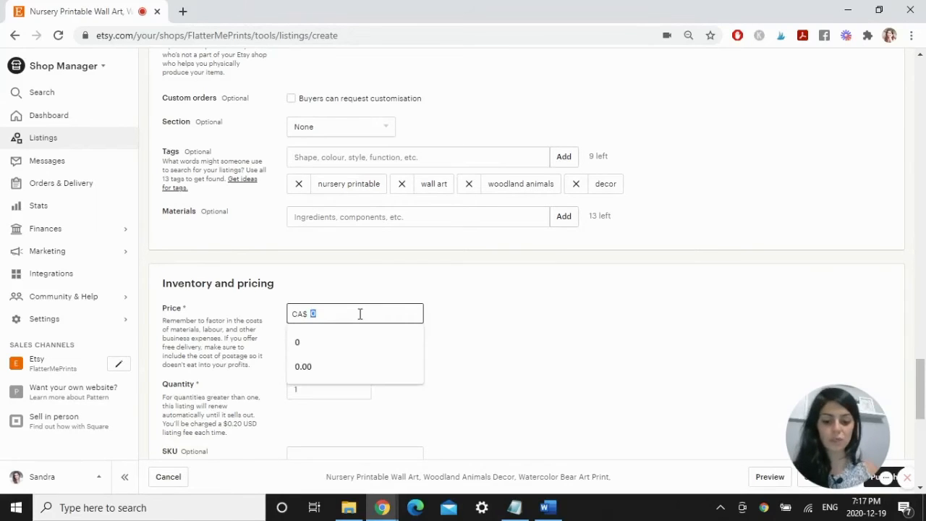
type("7.00")
left_click(524, 342)
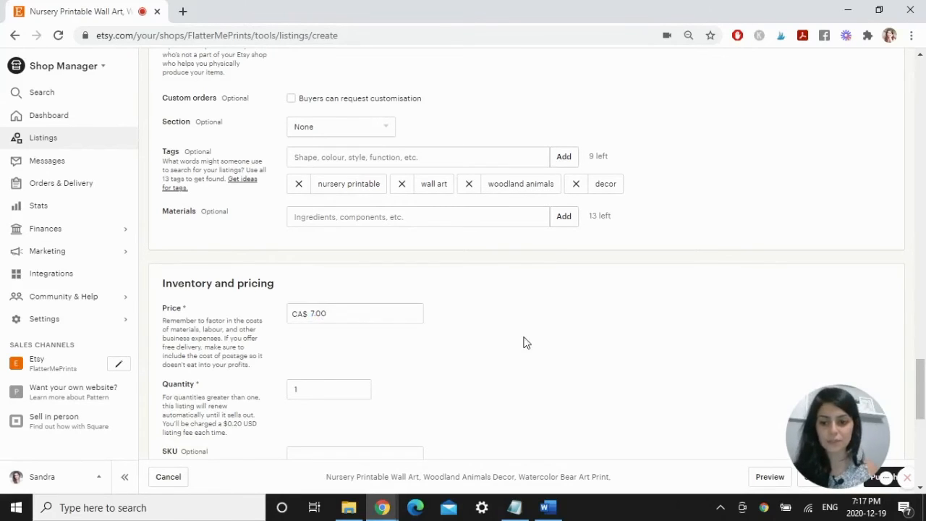
Step: Set the listing's quantity to 100
scroll(535, 331, "down", 2)
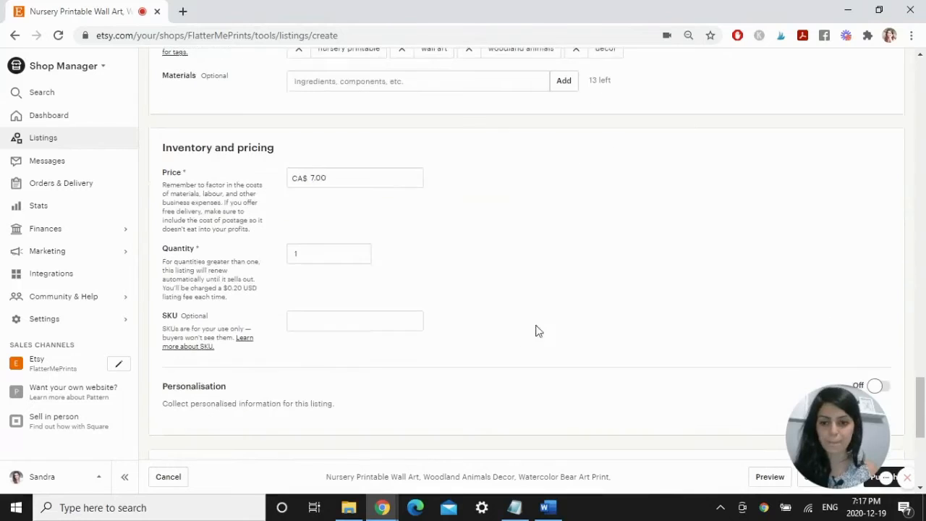
left_click(331, 255)
type("00")
left_click(535, 270)
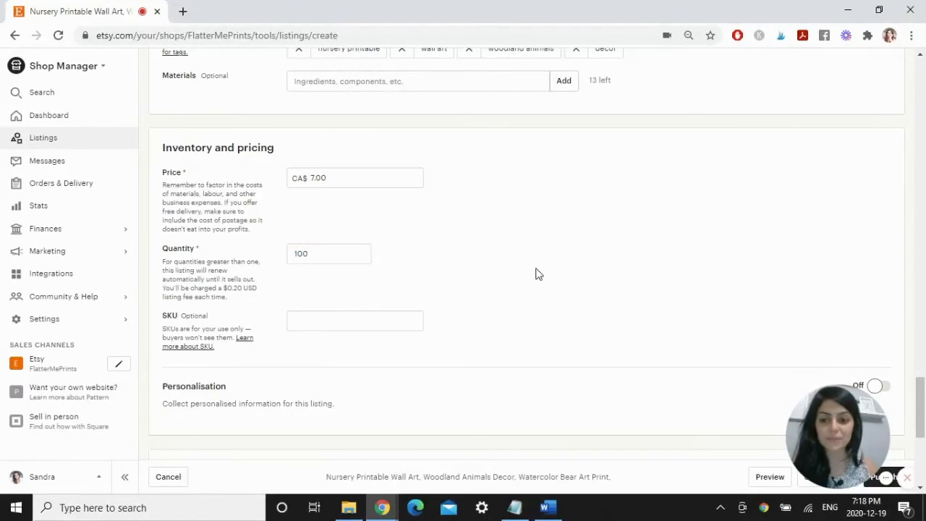
scroll(500, 268, "down", 1)
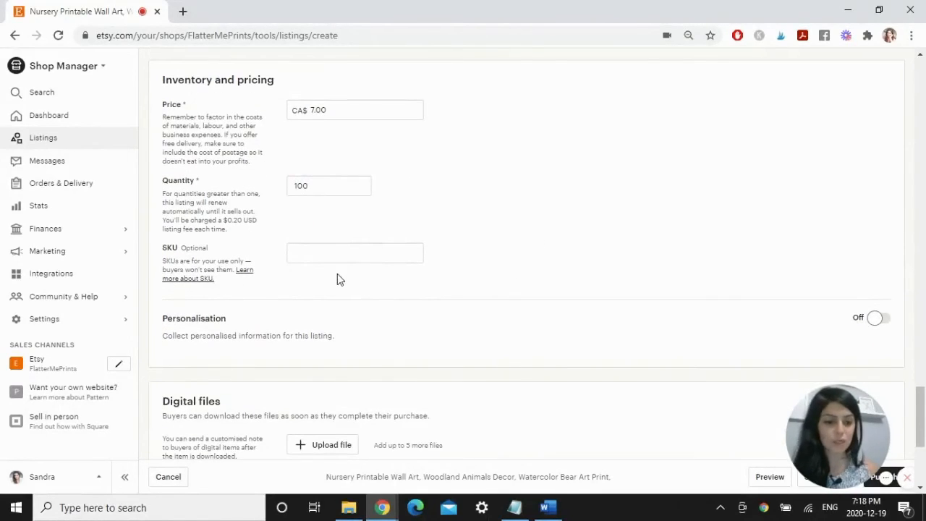
Step: Upload the PDFs "Nursery Printable Wall Art - 5x7 inches" and "Nursery Printable Wall Art - 11x14 inches" as the listing's digital files
scroll(539, 259, "down", 1)
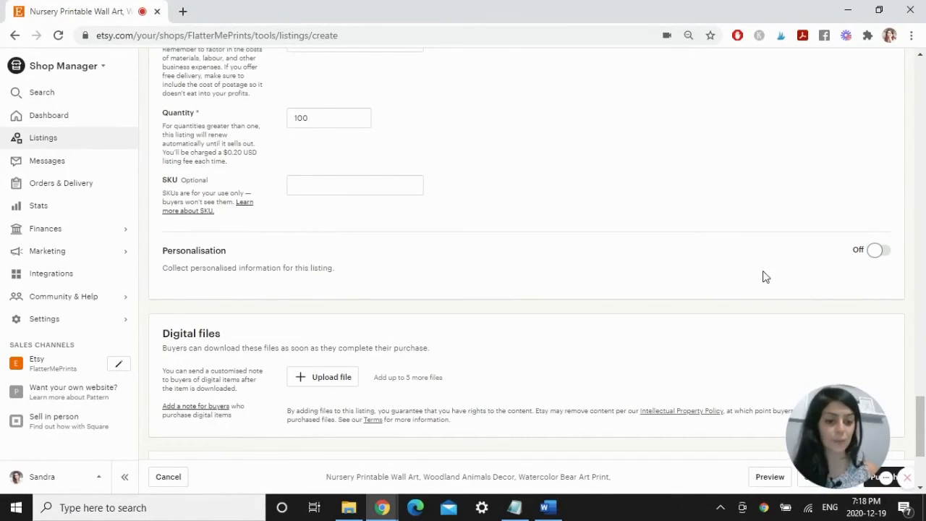
scroll(759, 271, "down", 2)
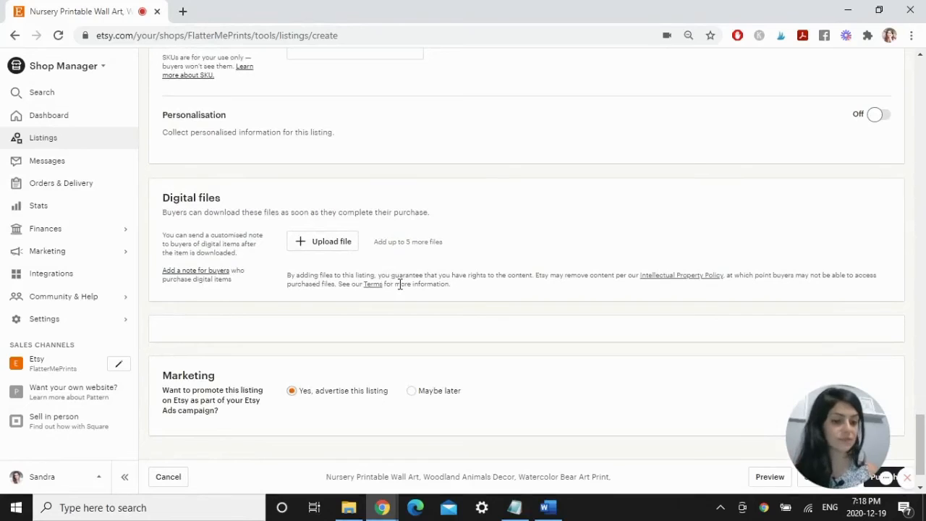
left_click(331, 243)
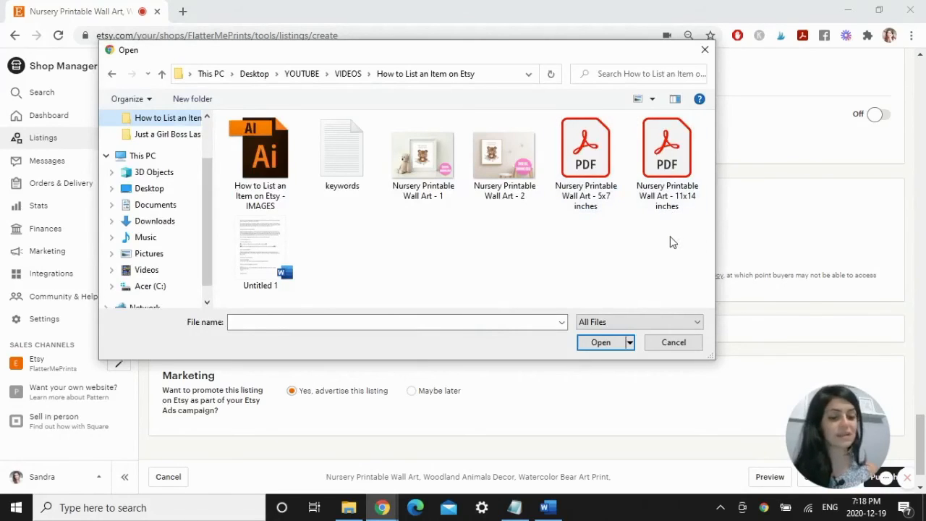
left_click_drag(687, 262, 615, 203)
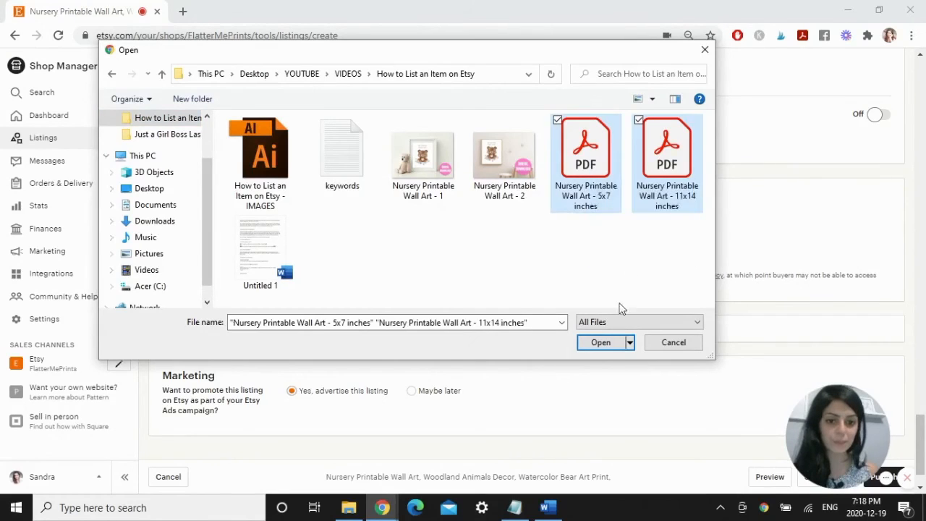
left_click(610, 343)
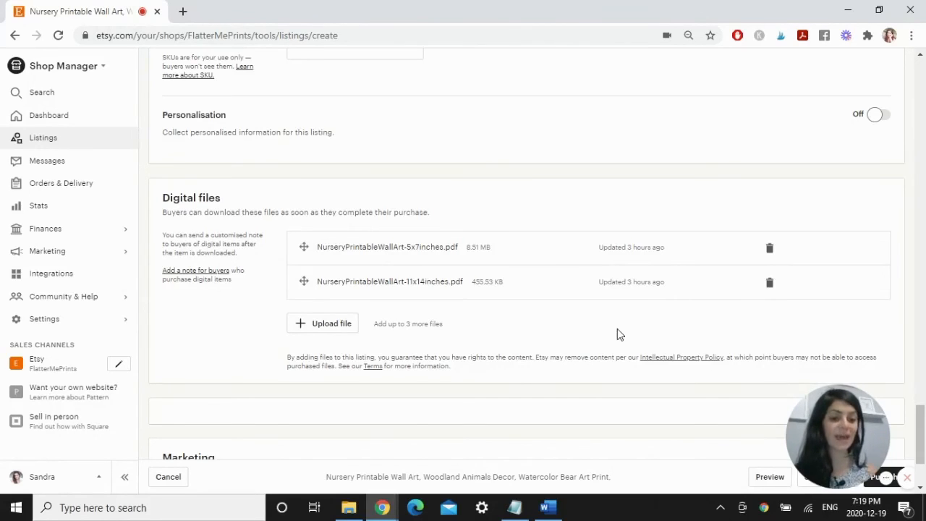
Step: Set the listing's Etsy Ads promotion choice to "Maybe later"
scroll(617, 334, "down", 2)
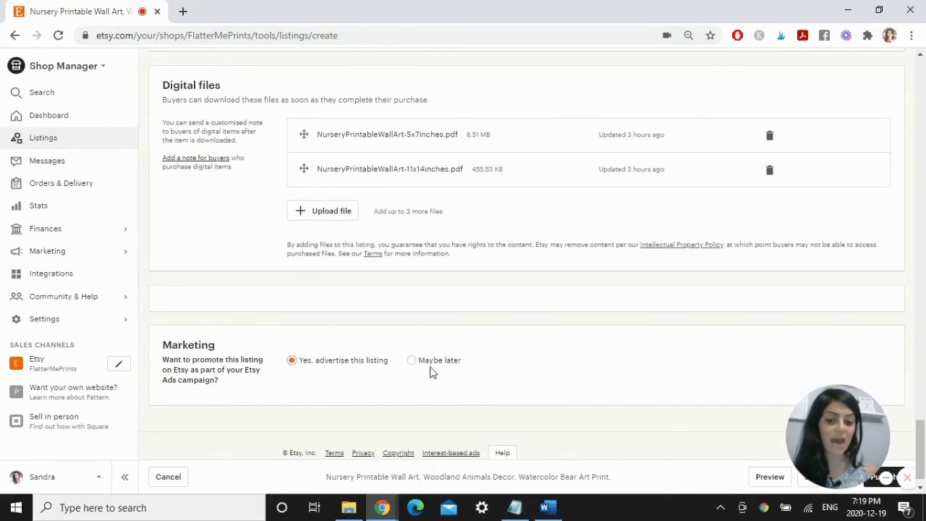
left_click(412, 361)
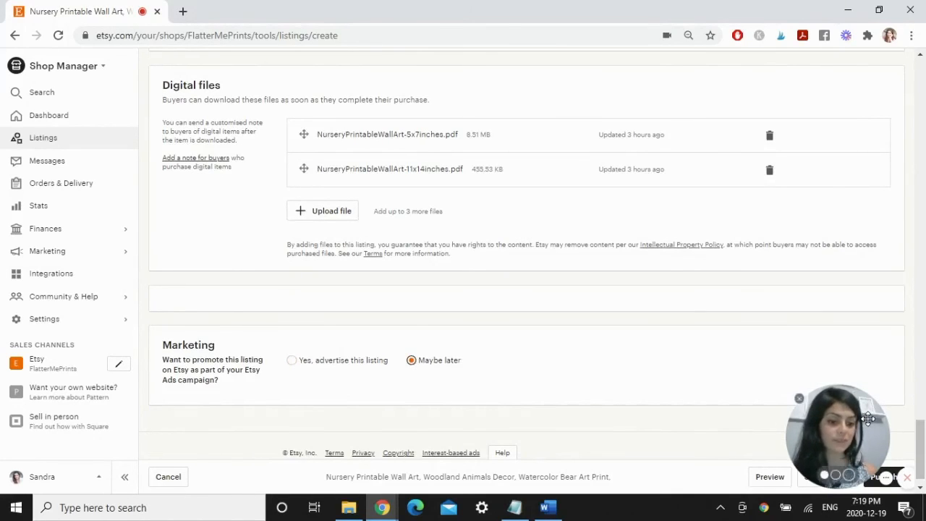